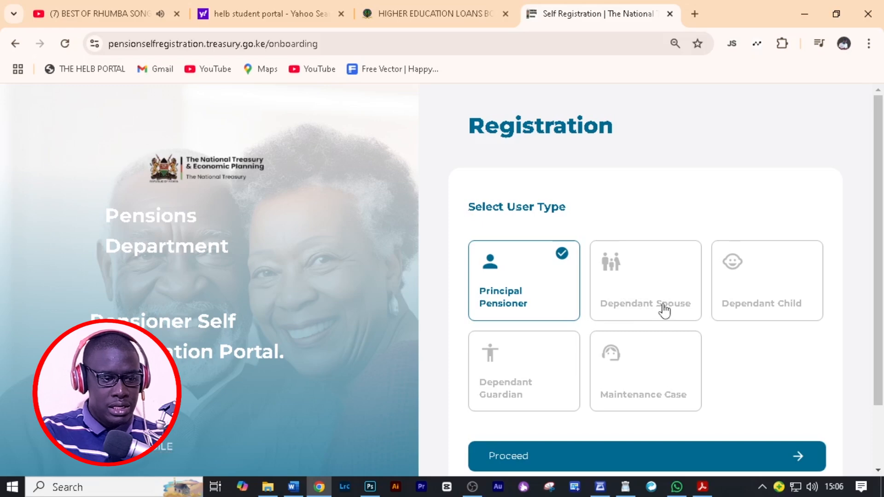
Choose the Dependant Spouse user type and submit the dependant's ID number, leaving the dependant number blank
left_click(664, 311)
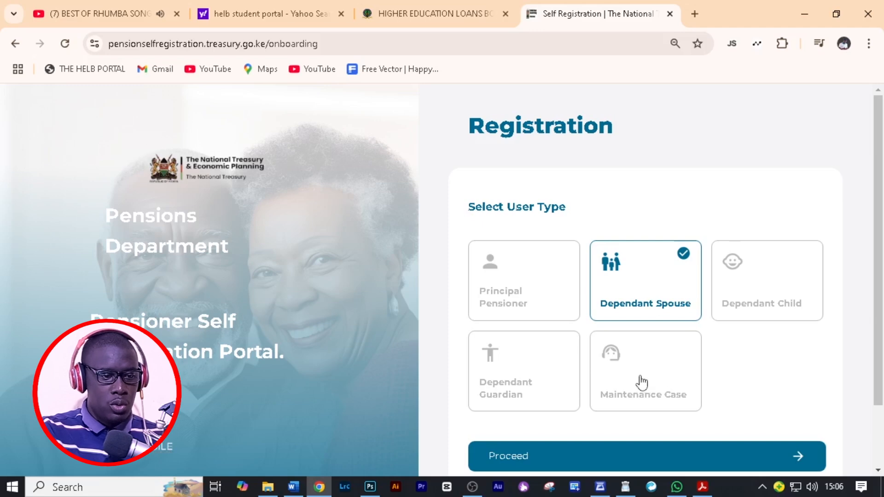
left_click(566, 464)
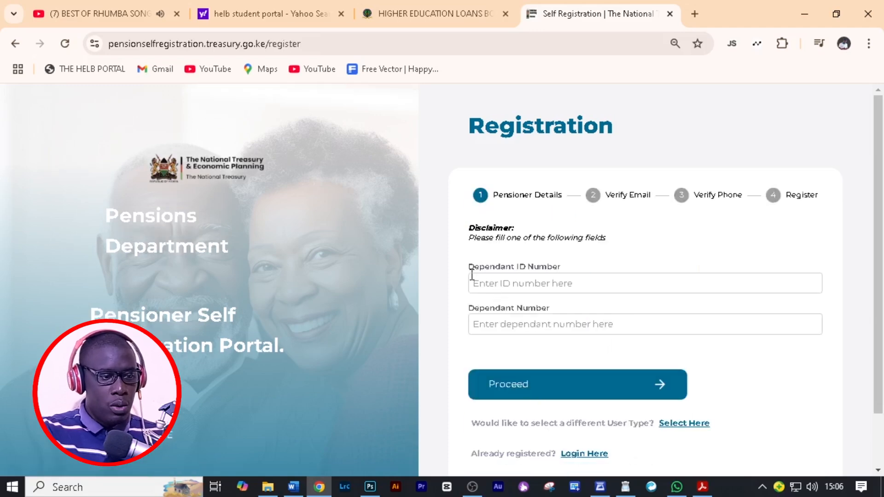
left_click(540, 284)
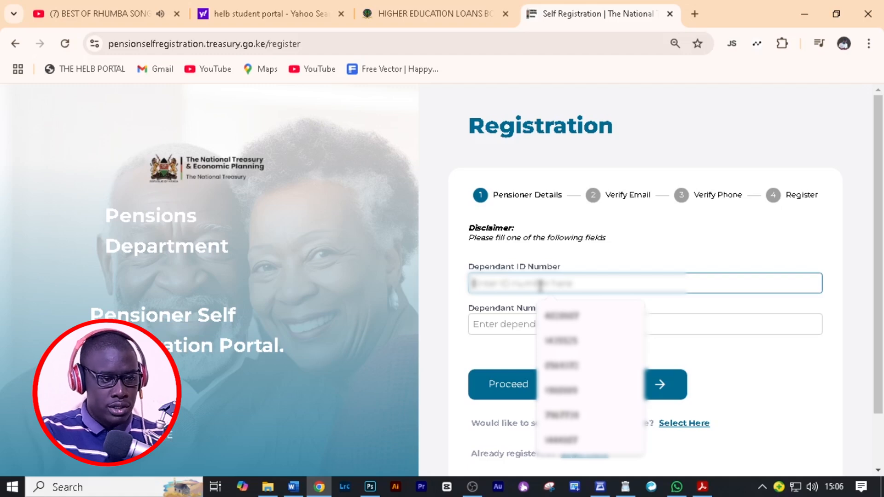
type("522")
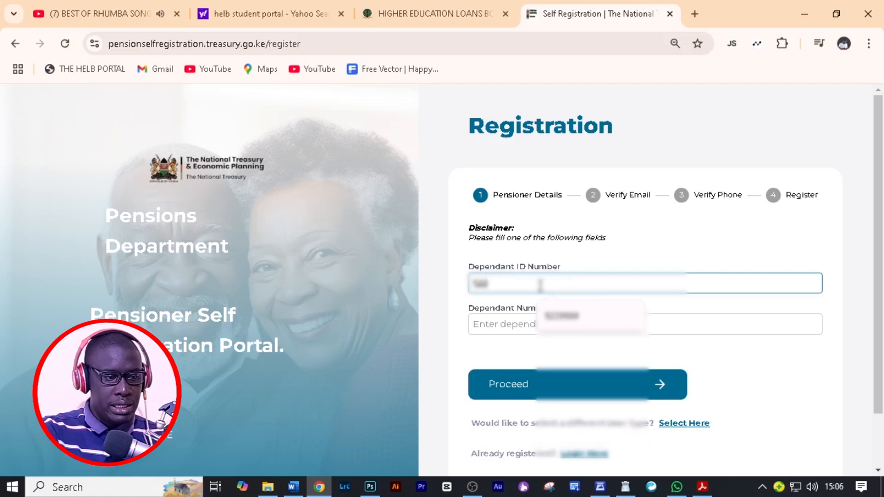
type("**")
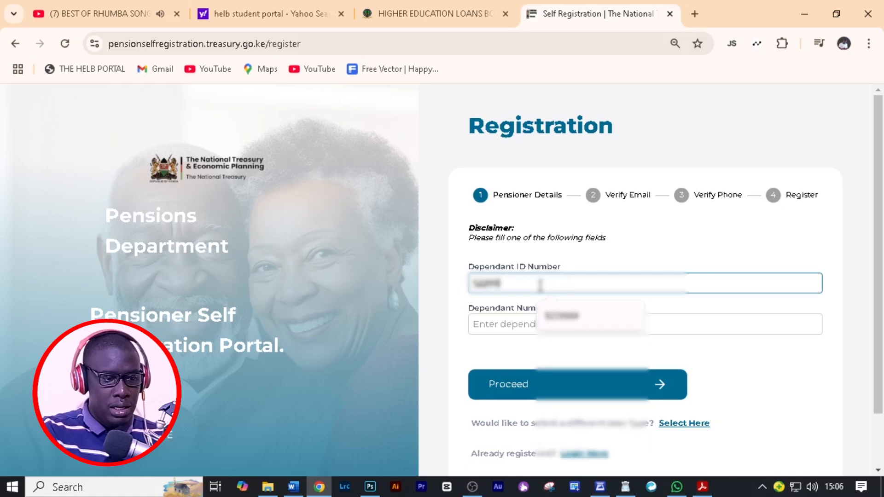
type("***")
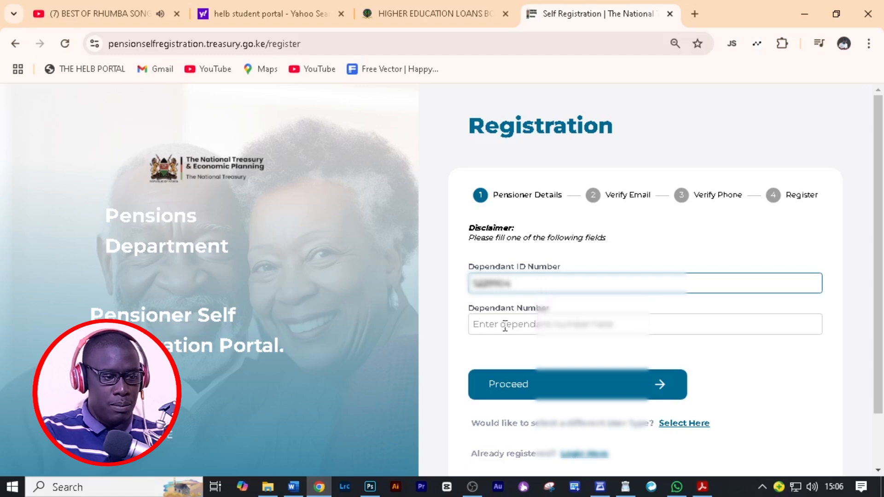
left_click(567, 325)
left_click(518, 351)
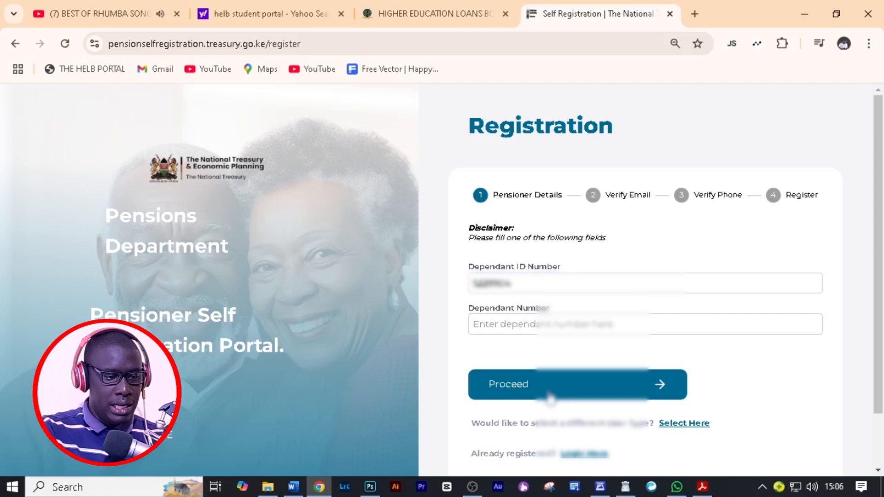
left_click(572, 391)
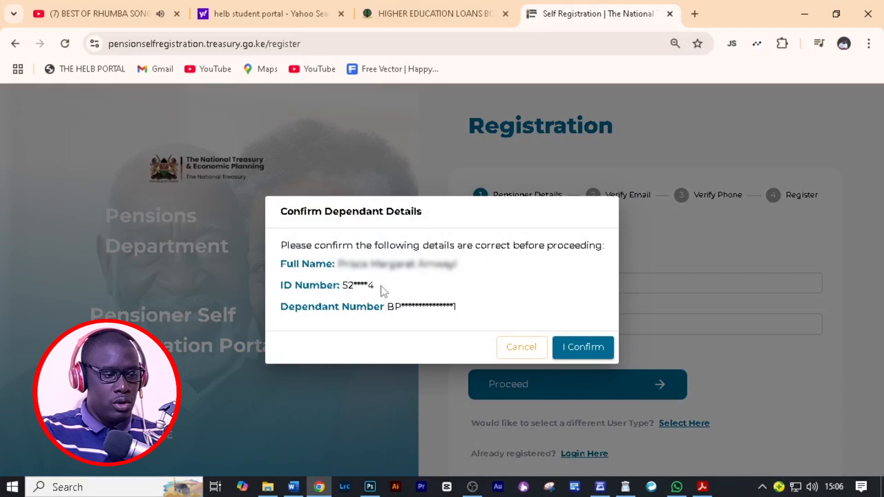
Confirm the dependant's details and submit the dependant's email address for the Verify Email stage
left_click(596, 349)
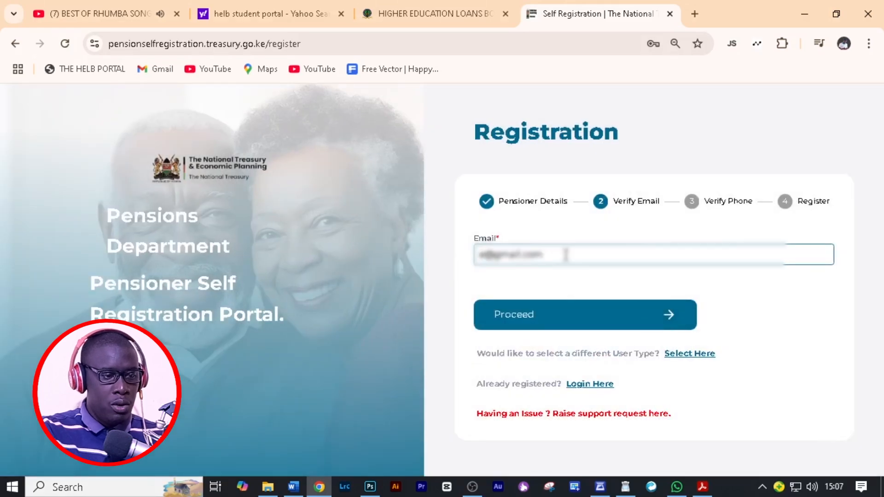
key("BackSpace")
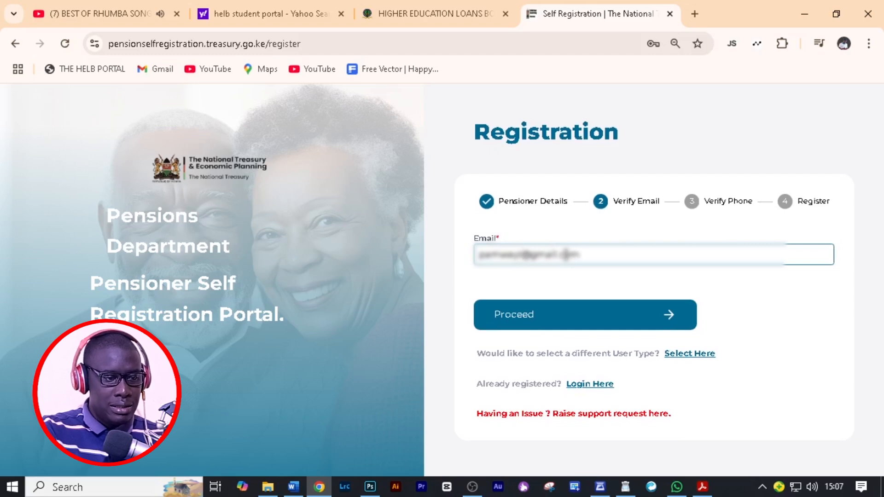
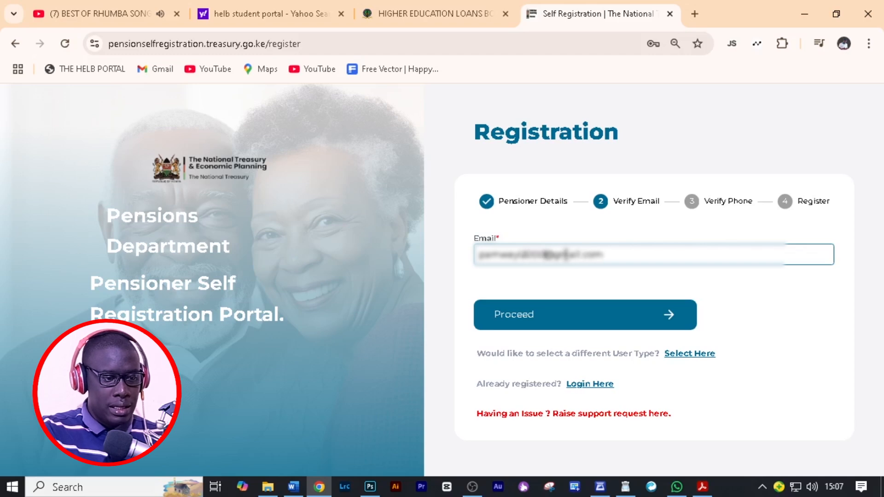
left_click_drag(554, 256, 582, 255)
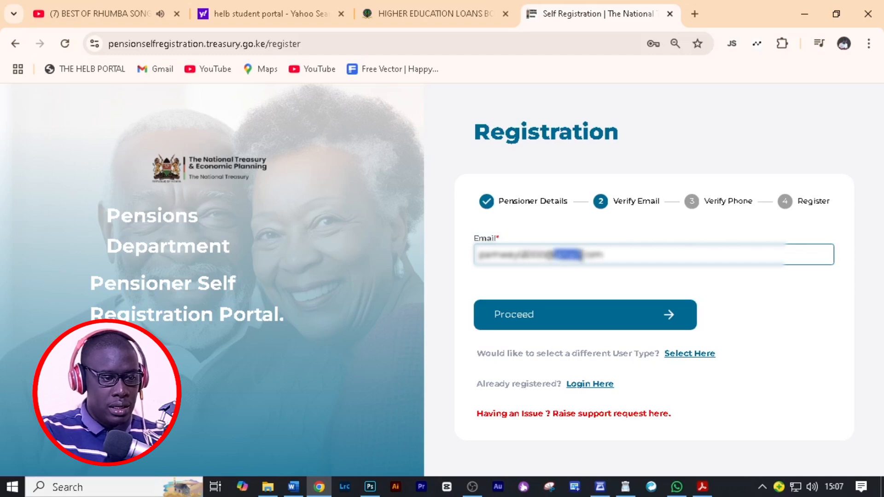
type("yahoo")
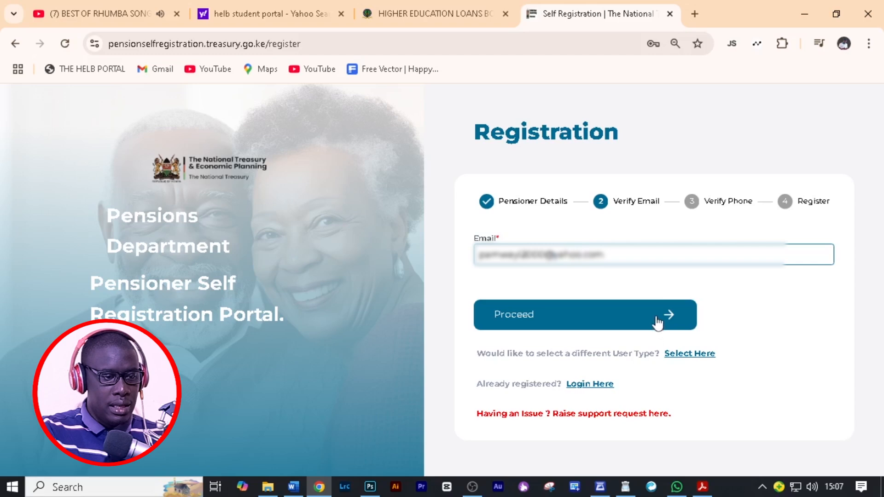
left_click(635, 318)
Enter the dependant's phone number for the Verify Phone stage and proceed to the final registration stage
left_click(565, 252)
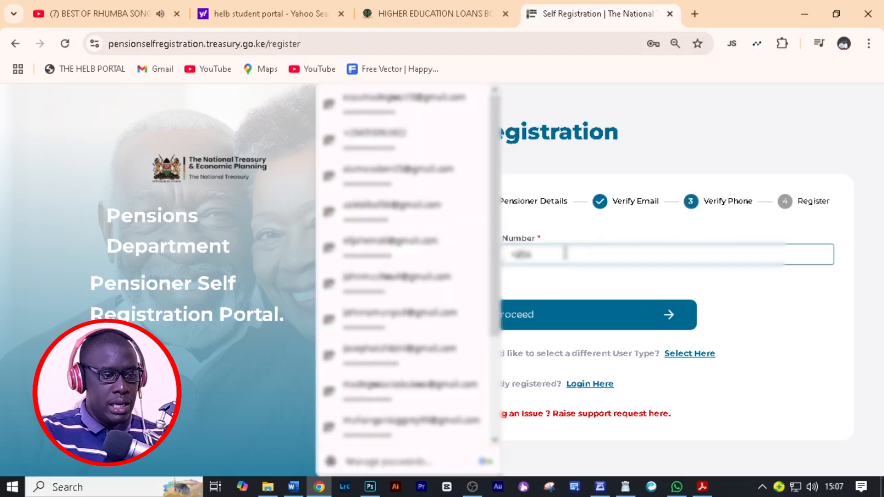
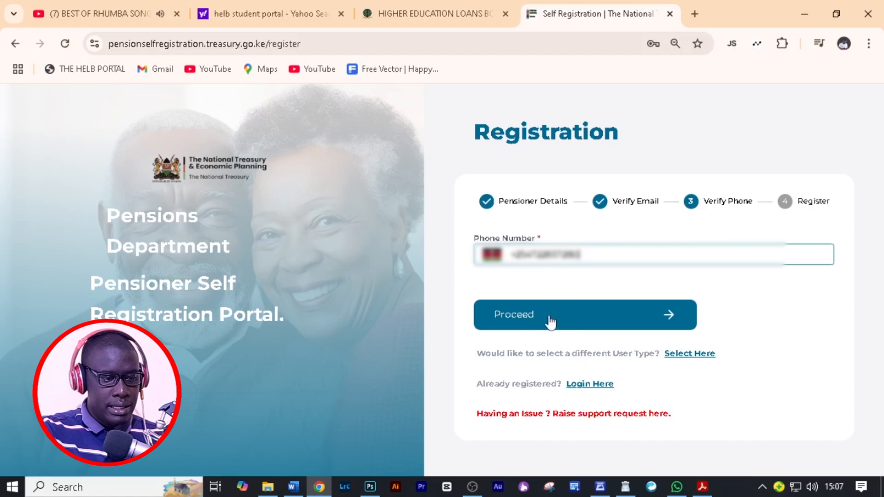
left_click(551, 322)
Enter an account password that meets all the listed password rules, with its characters shown while entering it
left_click(548, 314)
left_click(809, 321)
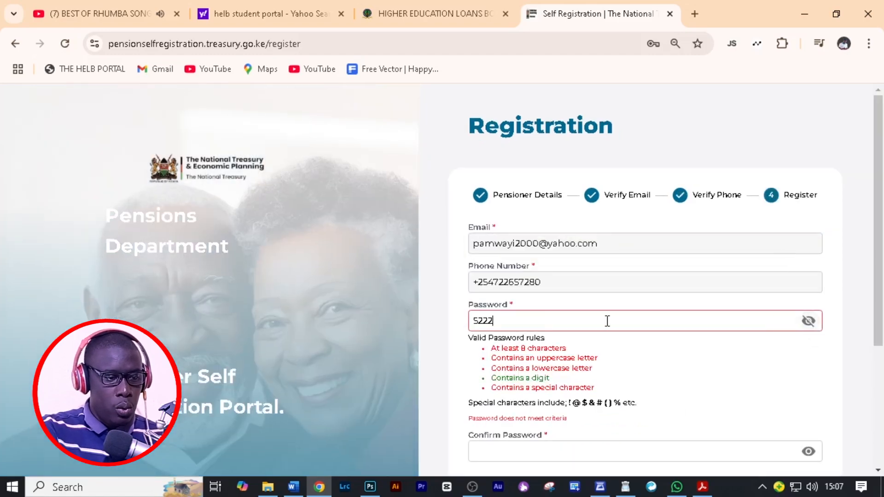
key("BackSpace")
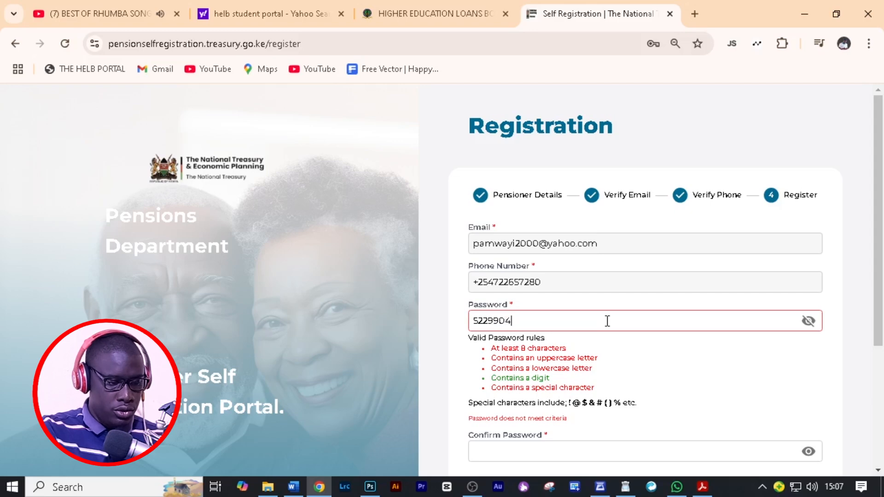
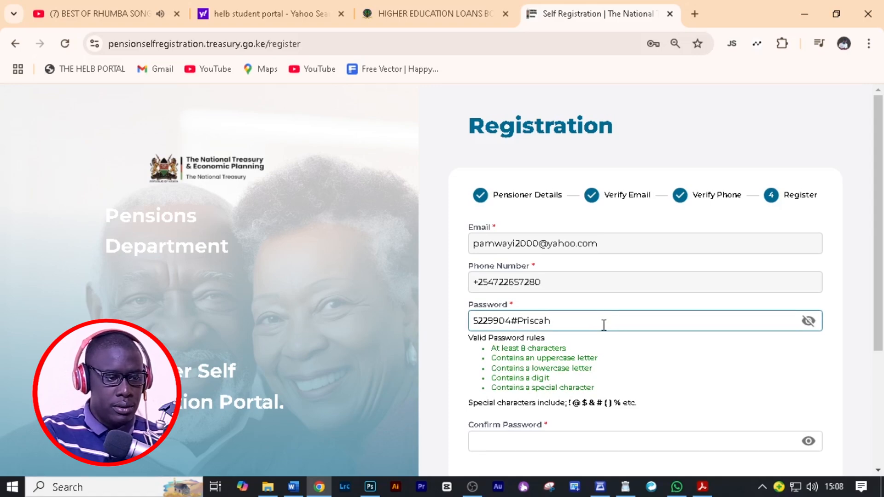
Re-enter the account password in the confirmation field, mask both password entries and submit the registration
left_click(508, 438)
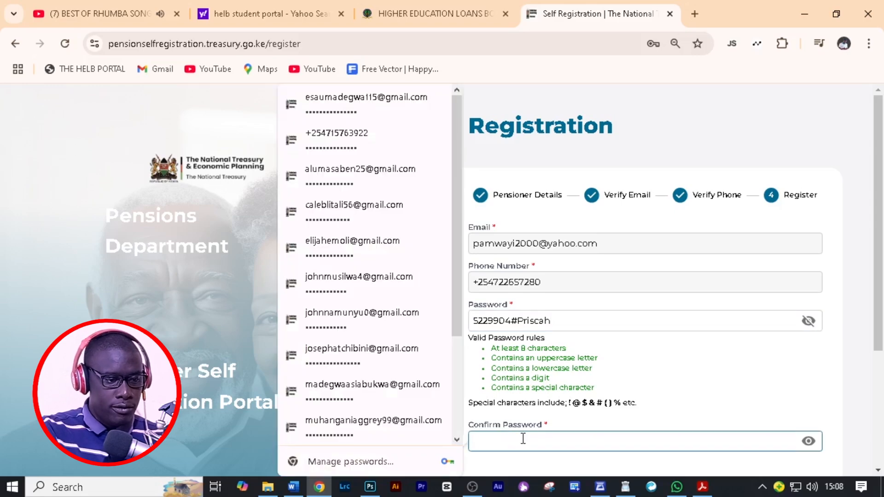
type("5")
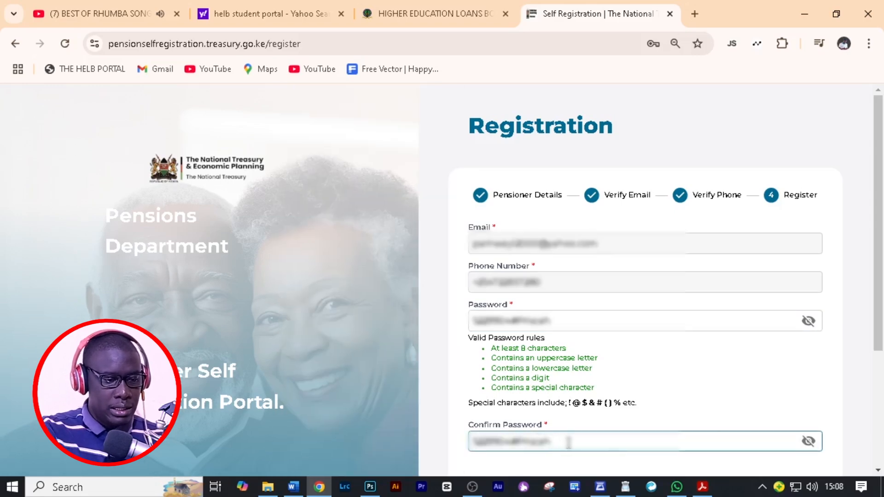
left_click(808, 442)
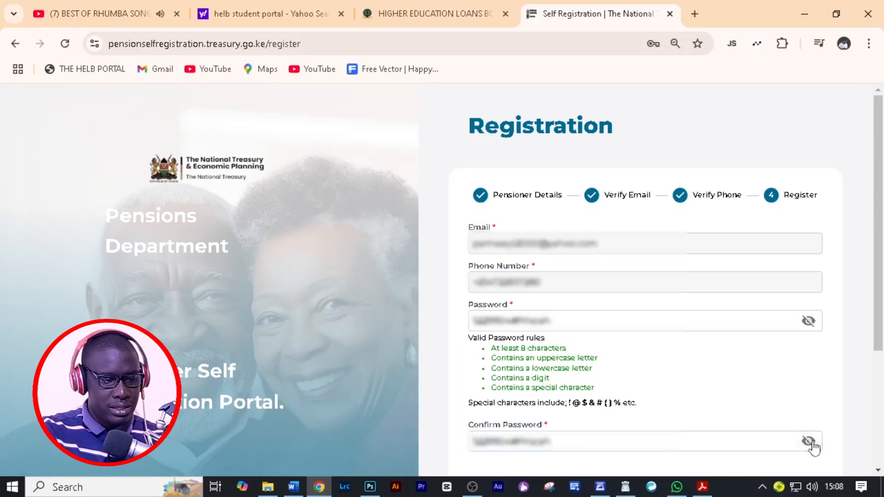
left_click(808, 321)
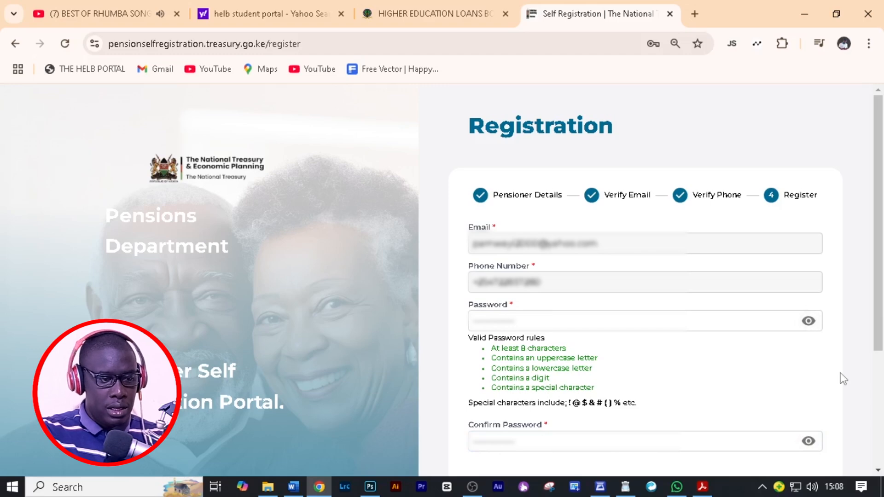
scroll(842, 379, "down", 2)
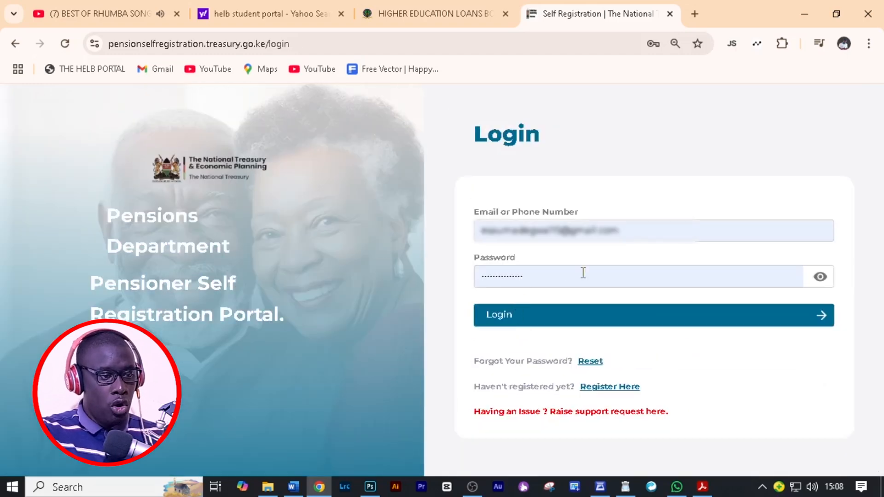
Replace the prefilled login name with the newly registered email address on the login form
left_click(567, 230)
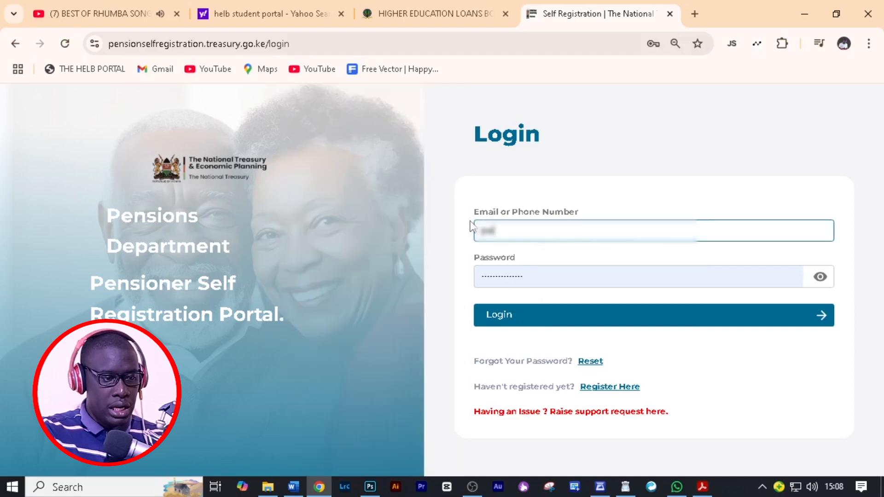
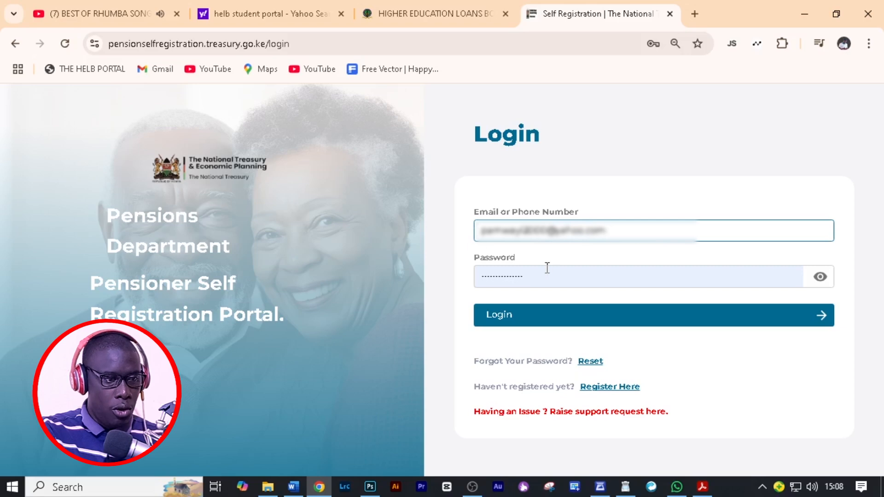
Replace the prefilled password with the new account's password and log in to the portal
key("Tab")
key("BackSpace")
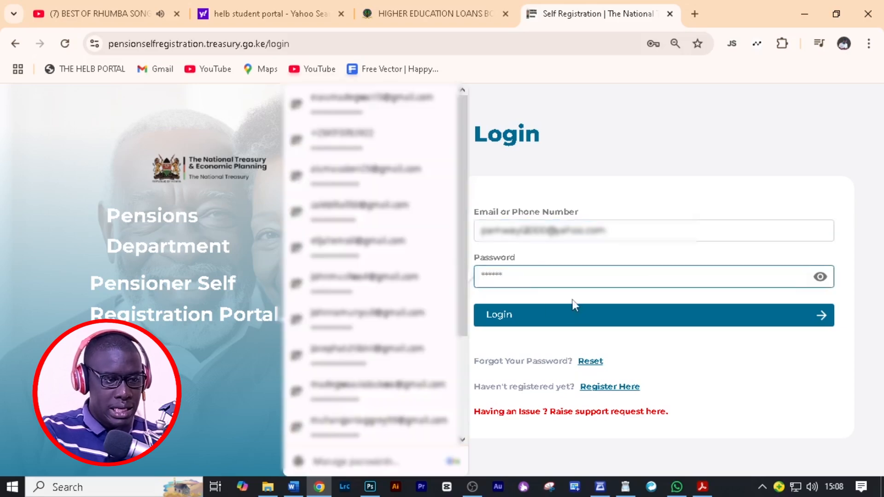
type("***")
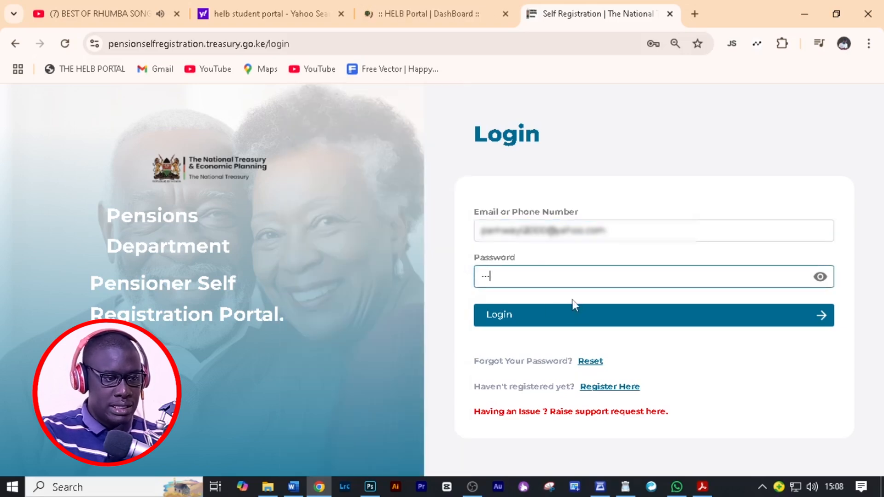
type("****")
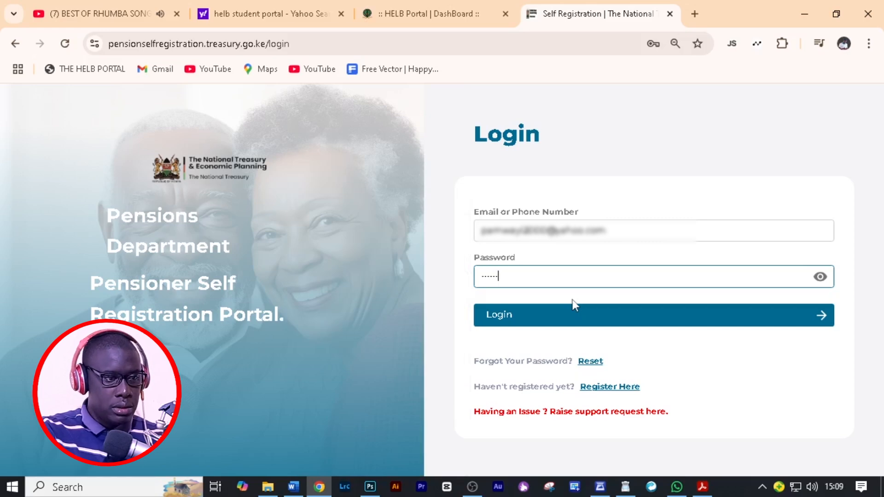
type("**")
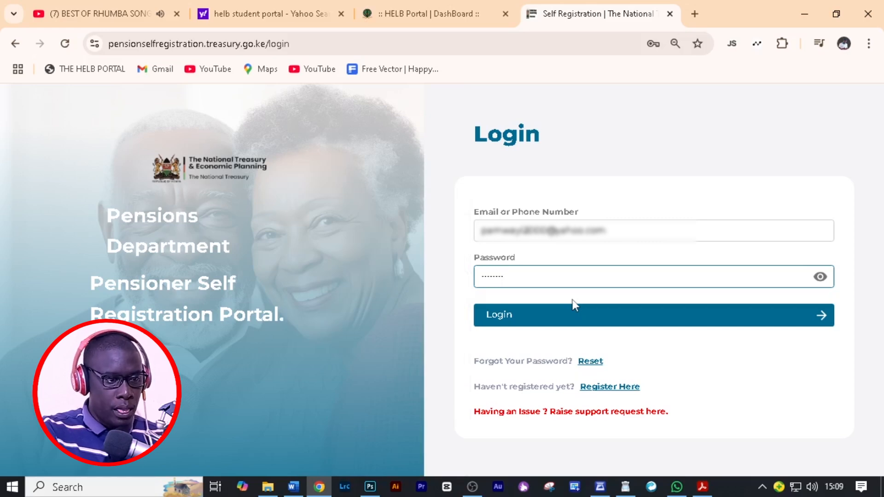
type("******")
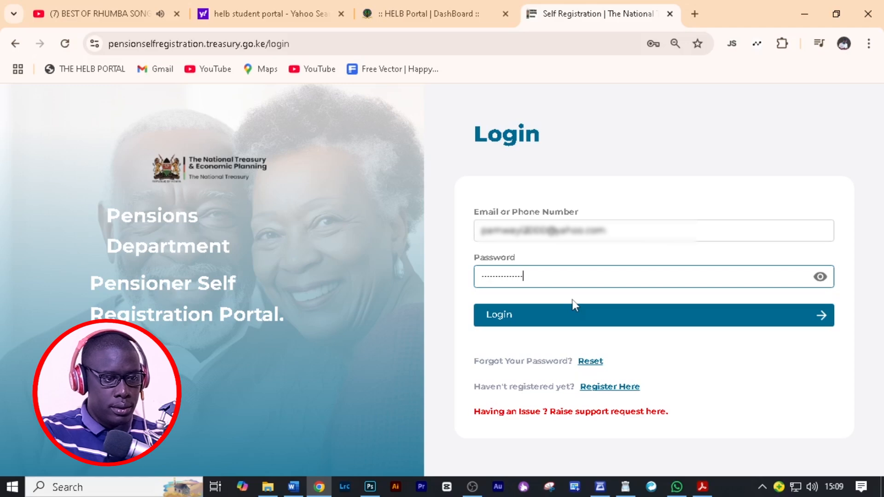
left_click(582, 330)
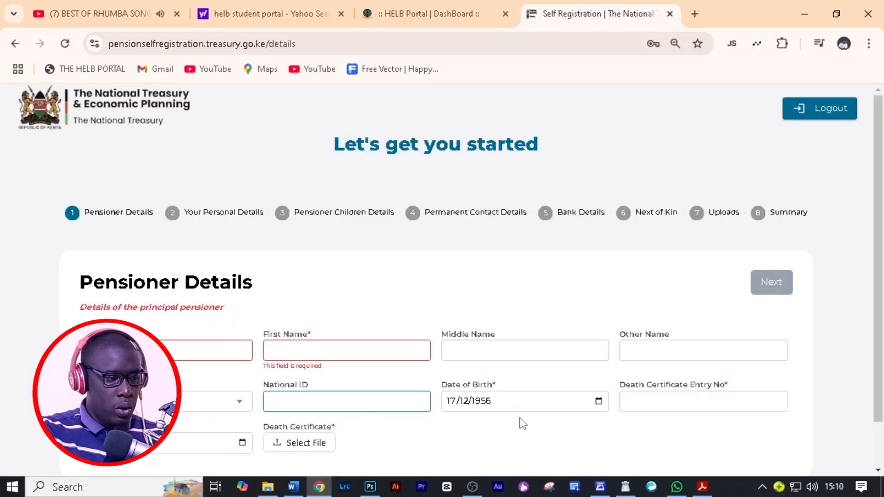
Enter the principal pensioner's first and middle names and choose an option in the dropdown beside National ID
left_click(540, 402)
left_click(175, 354)
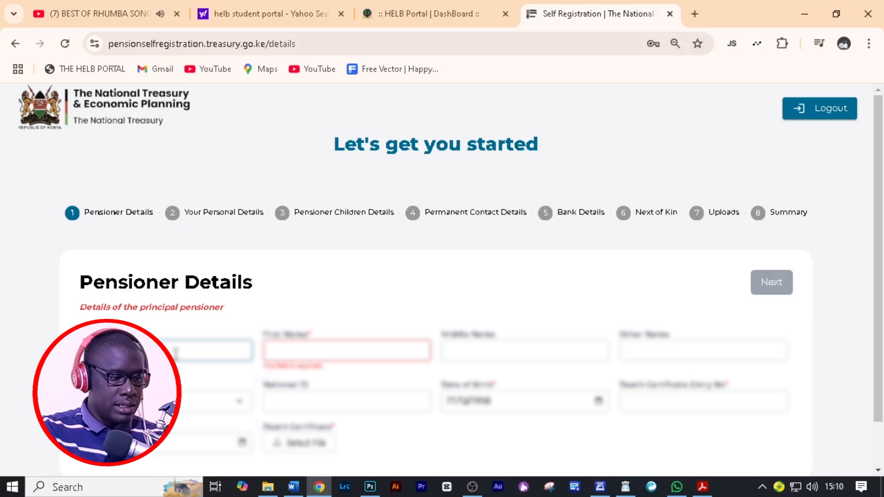
left_click(299, 353)
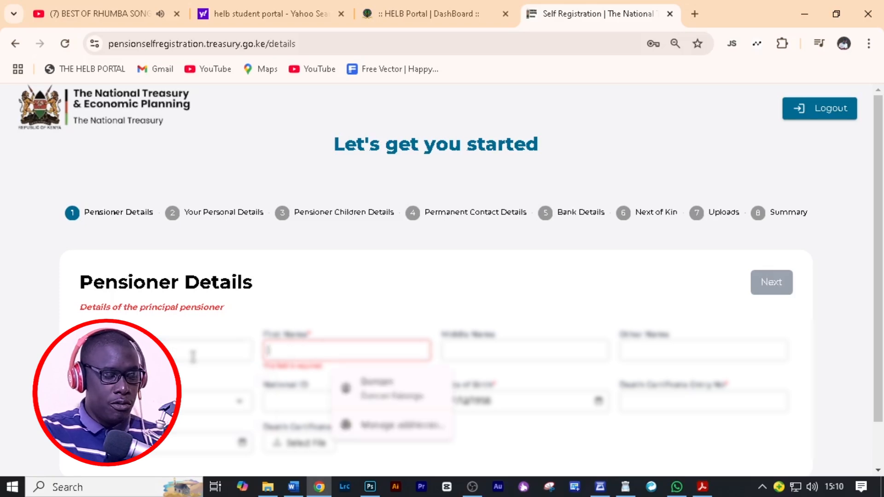
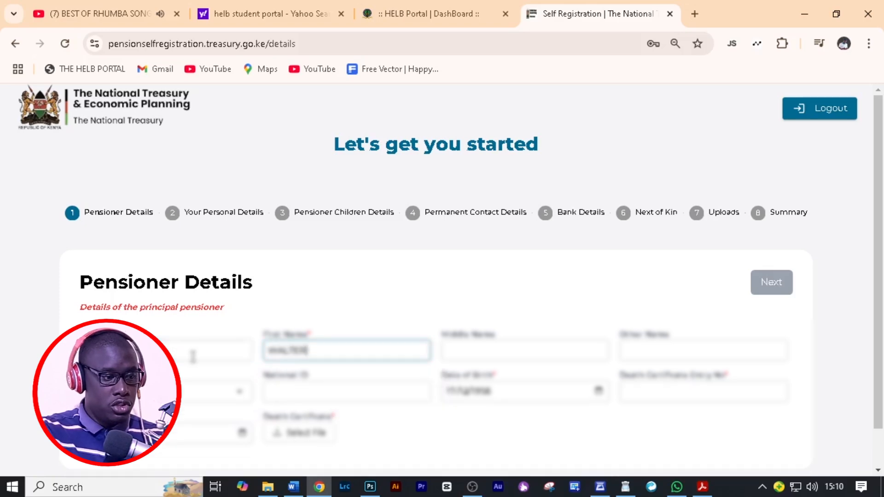
left_click(464, 356)
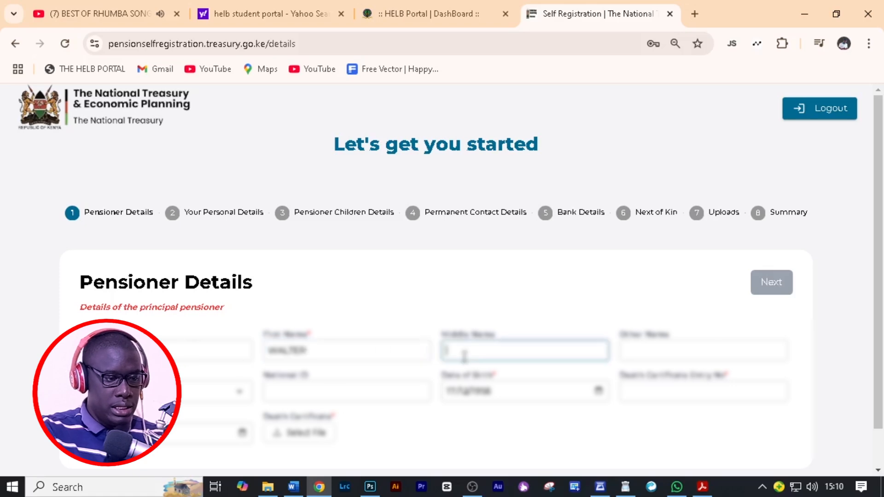
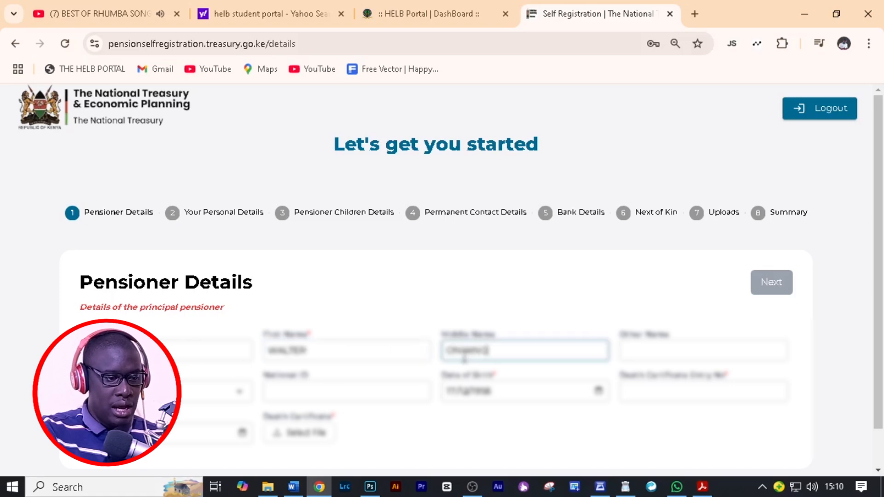
left_click(221, 391)
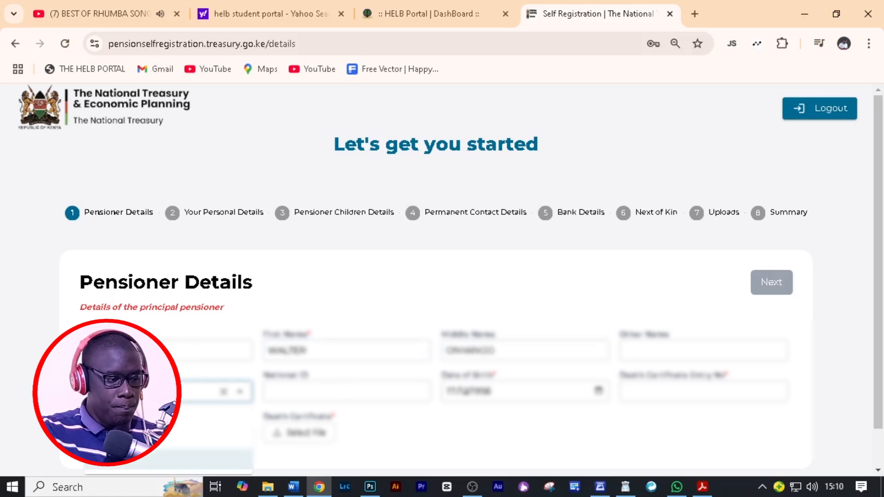
left_click(202, 426)
Leave the National ID empty and replace the prefilled date of birth with the principal pensioner's own
left_click(292, 392)
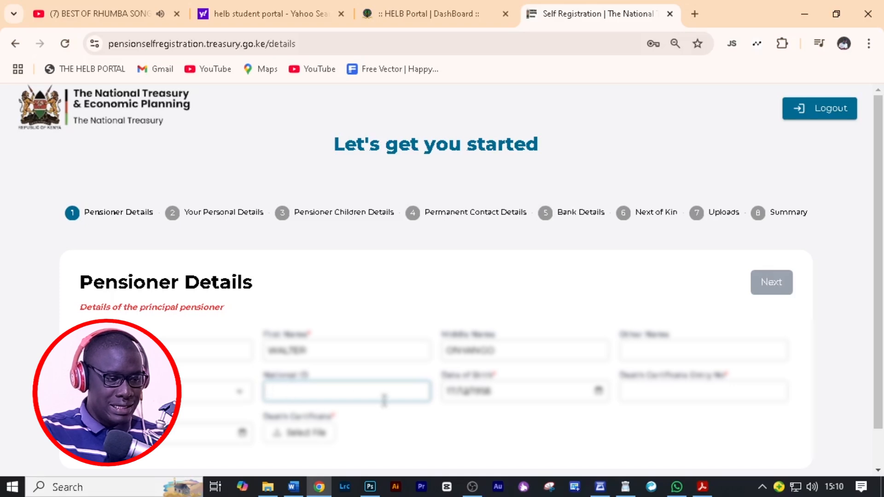
left_click(457, 394)
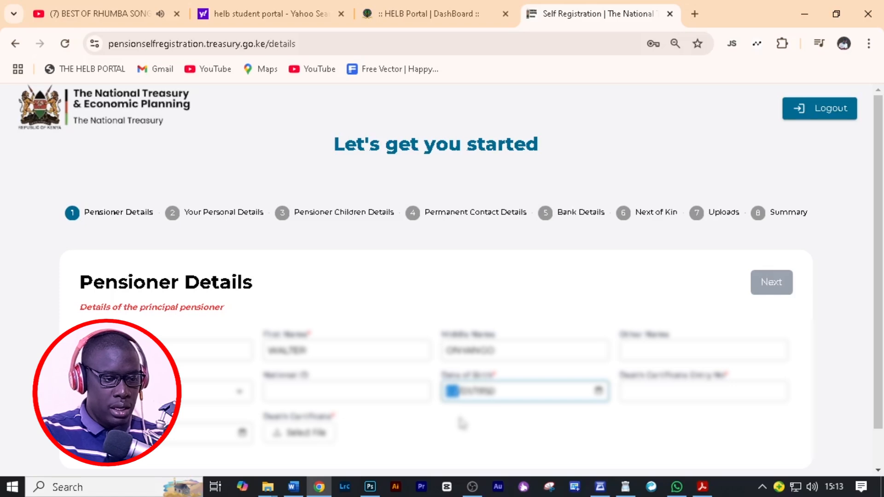
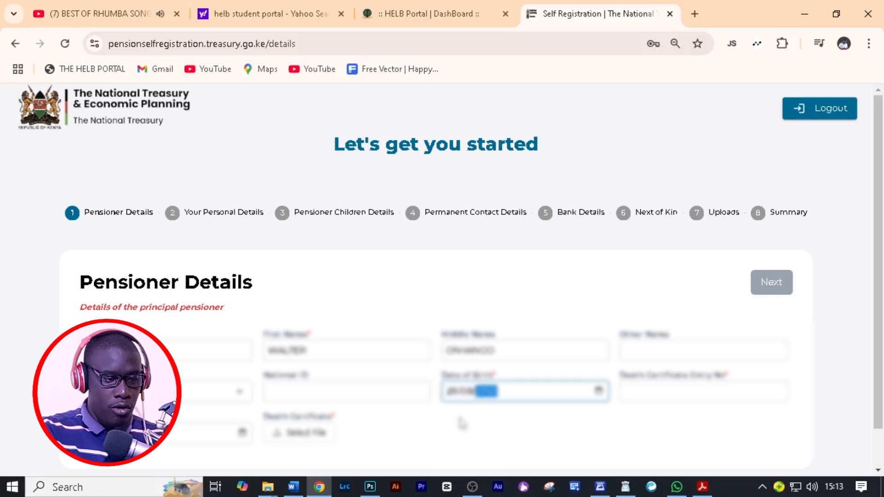
left_click(540, 416)
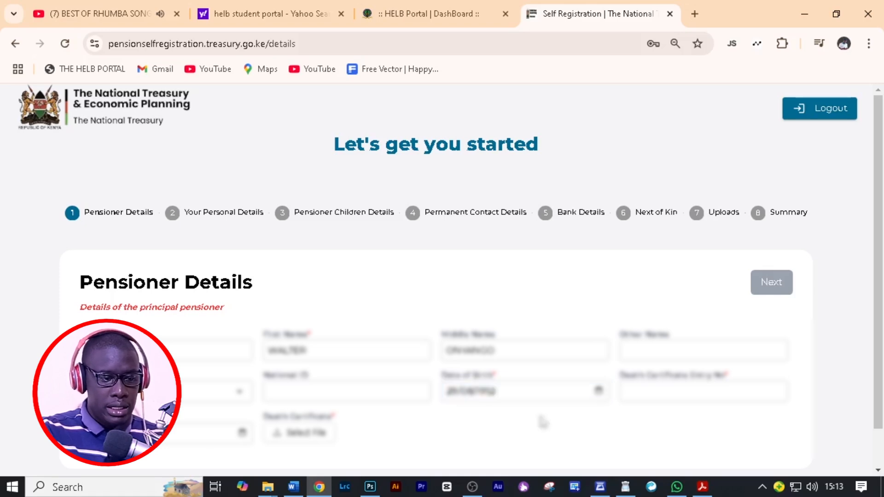
Enter the pensioner's death certificate entry number and fill in the date beside the Death Certificate upload
left_click(633, 395)
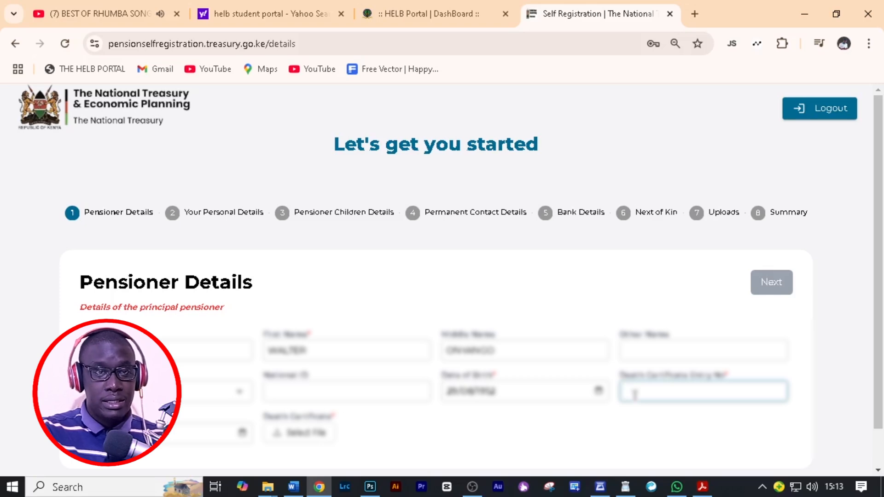
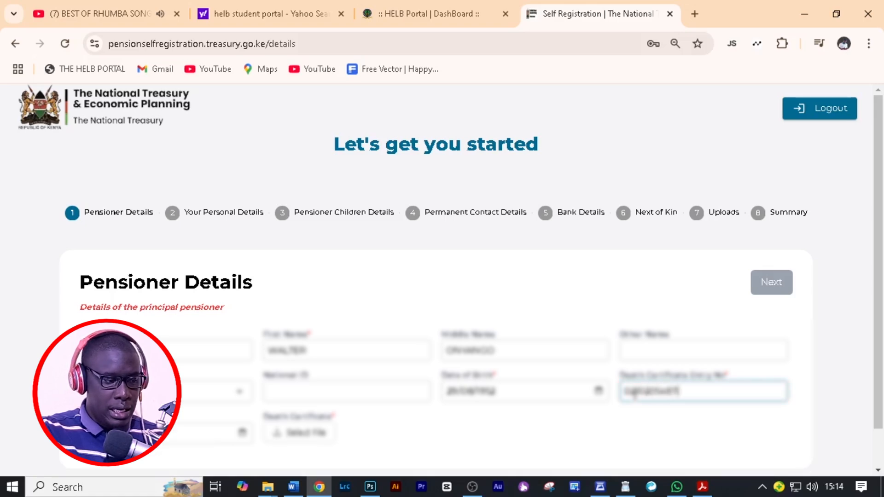
left_click(106, 432)
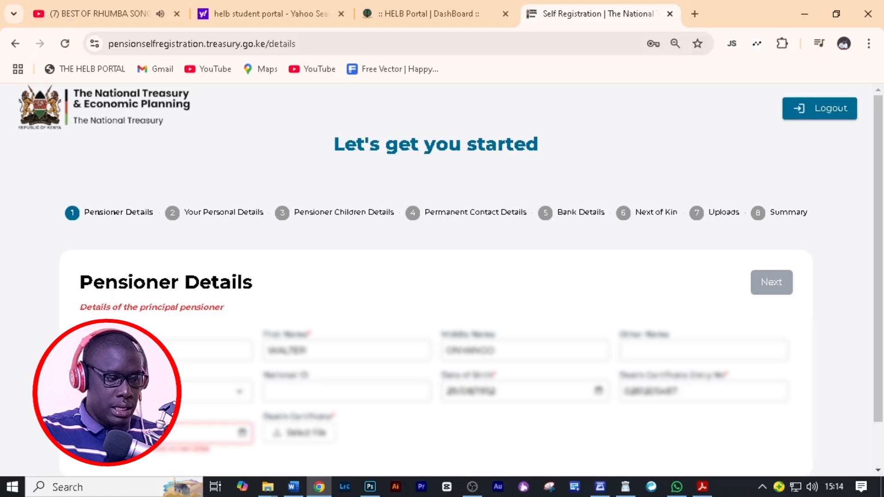
Attach the pensioner's death certificate PDF from the Scans folder in Downloads and proceed to Your Personal Details
left_click(323, 439)
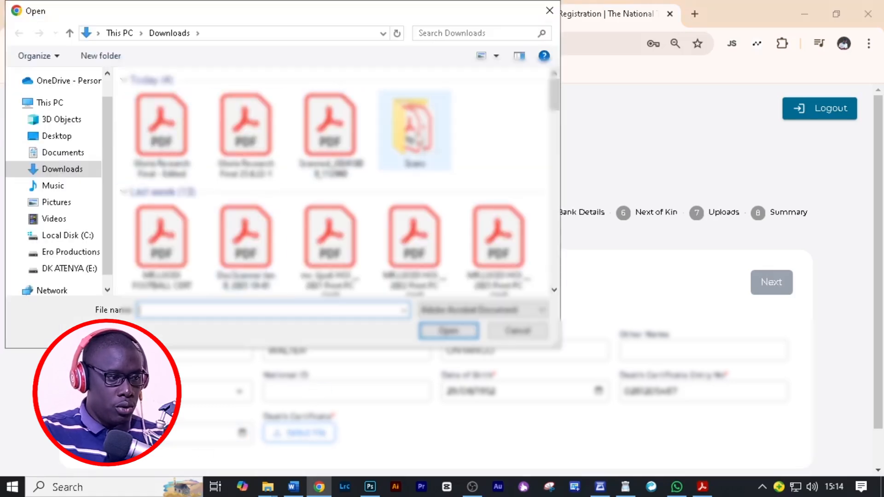
double_click(414, 128)
left_click(161, 115)
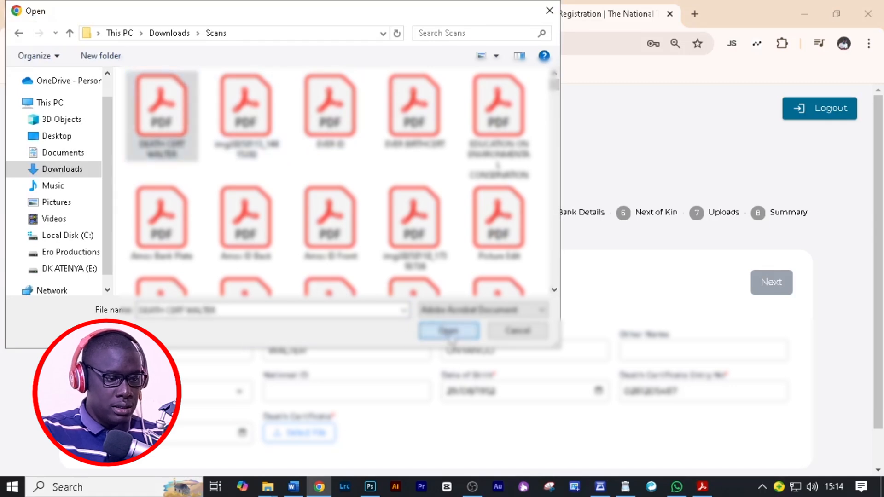
left_click(447, 332)
left_click(768, 281)
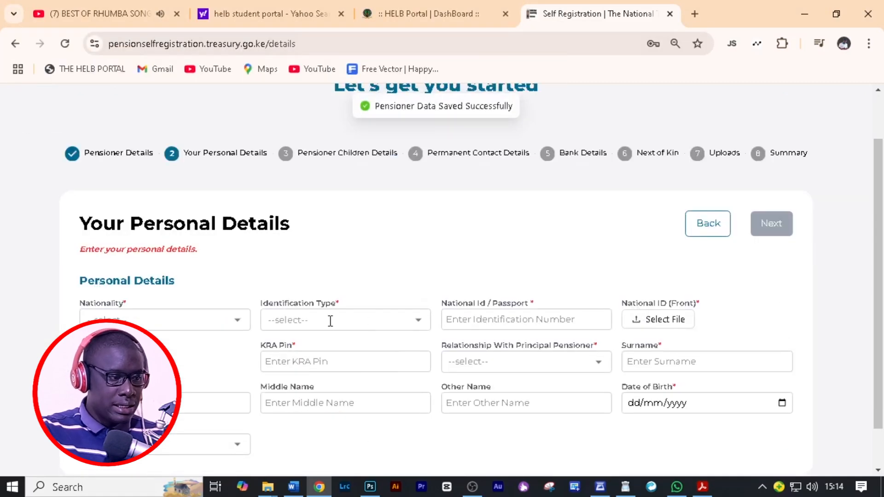
Set the dependant's nationality to Kenyan and the identification type to National ID
left_click(194, 322)
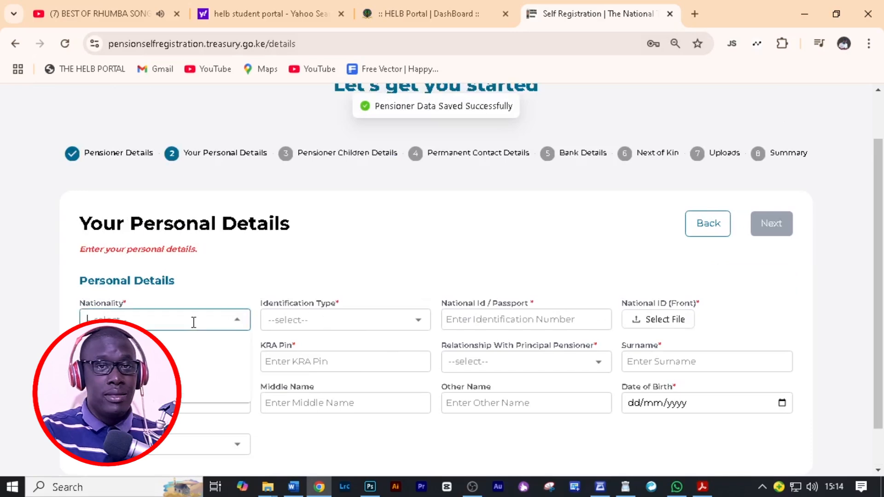
left_click(184, 366)
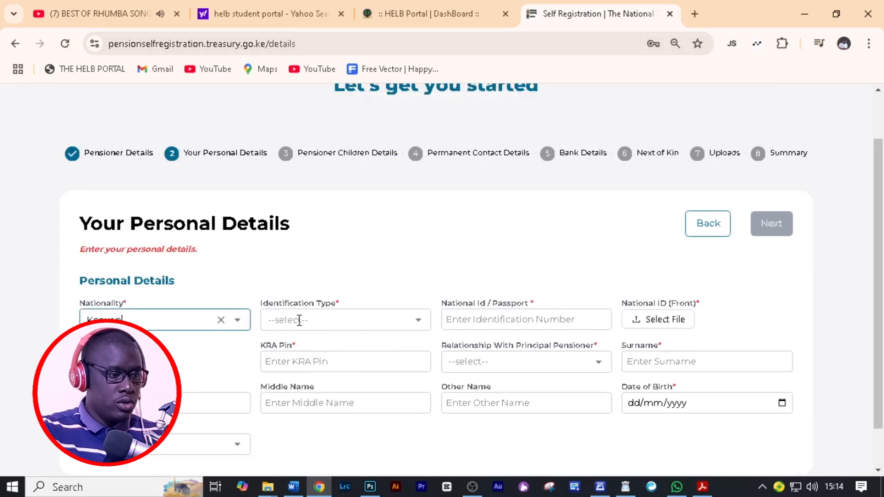
left_click(299, 320)
left_click(296, 366)
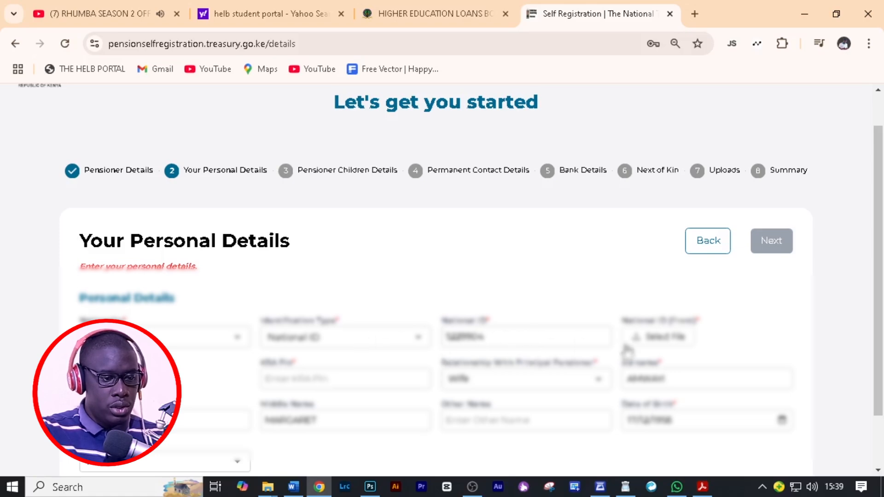
Upload the front and back PDF scans of the dependant's national ID from the Scans folder
left_click(660, 341)
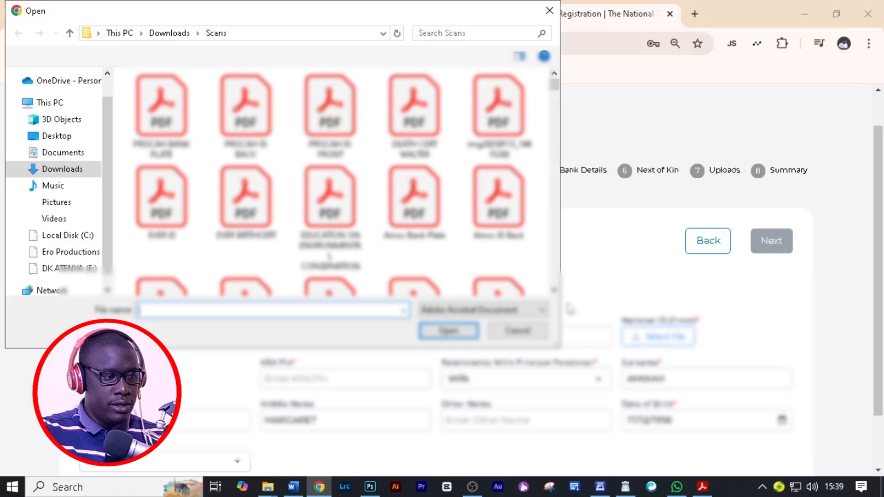
left_click(341, 134)
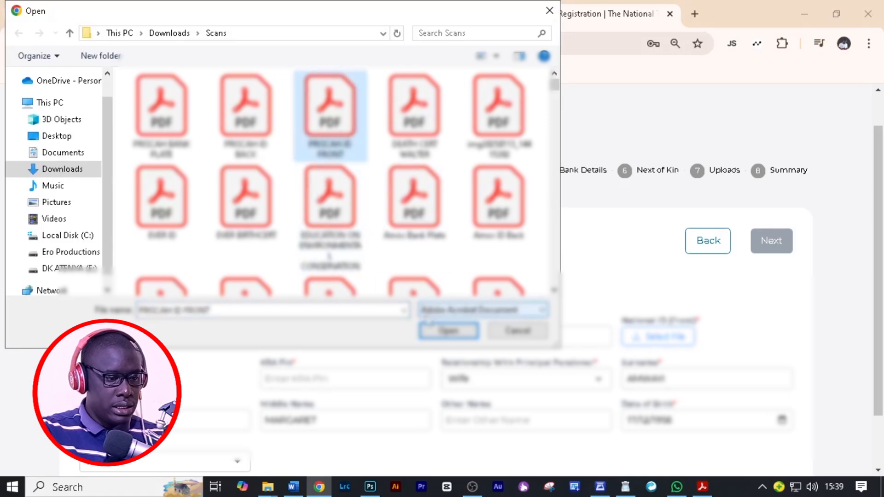
left_click(428, 331)
left_click(121, 395)
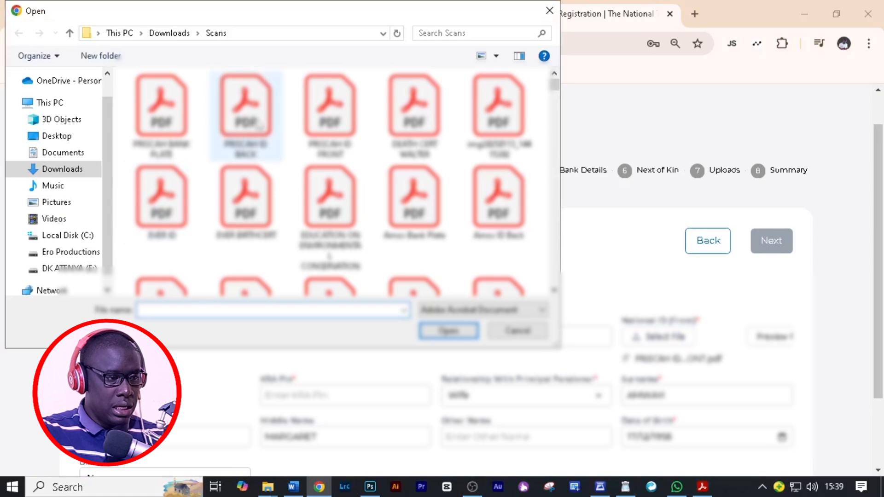
left_click(246, 115)
left_click(436, 332)
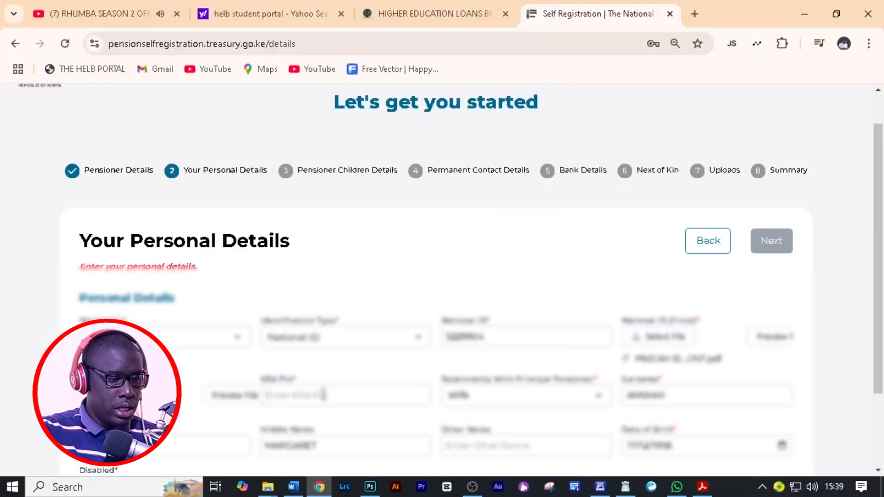
Enter the dependant's KRA PIN in Your Personal Details
left_click(290, 397)
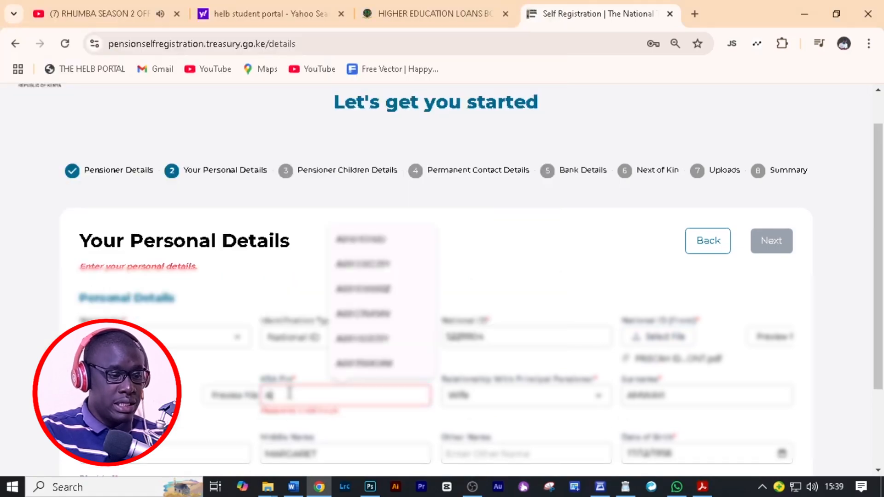
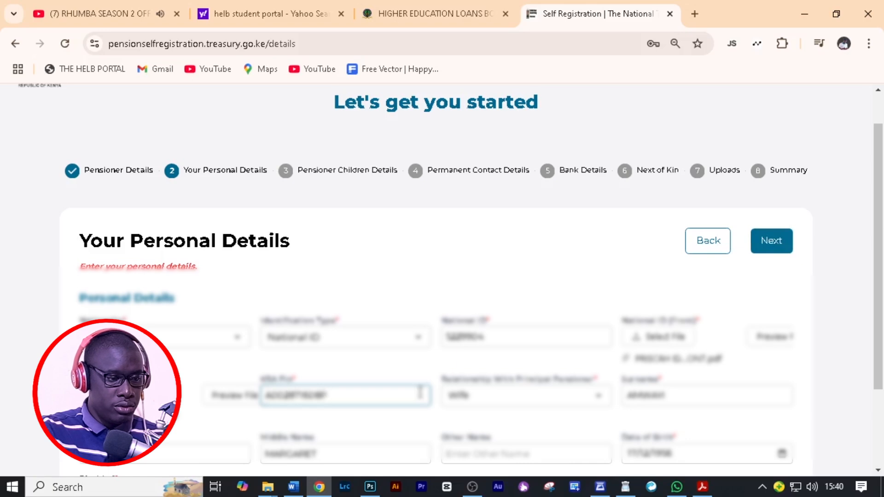
Set the relationship with the principal pensioner to Wife and proceed to Pensioner Children Details
left_click(504, 394)
left_click(477, 373)
left_click(516, 421)
scroll(533, 419, "down", 2)
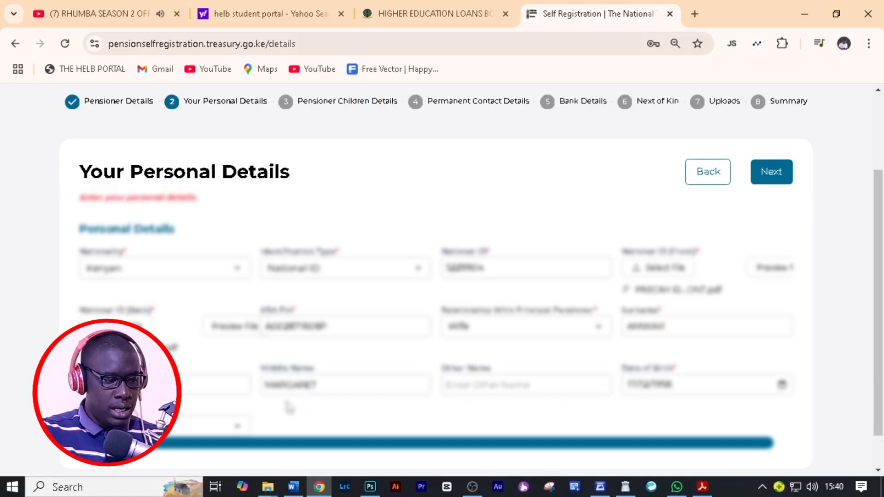
scroll(290, 408, "down", 1)
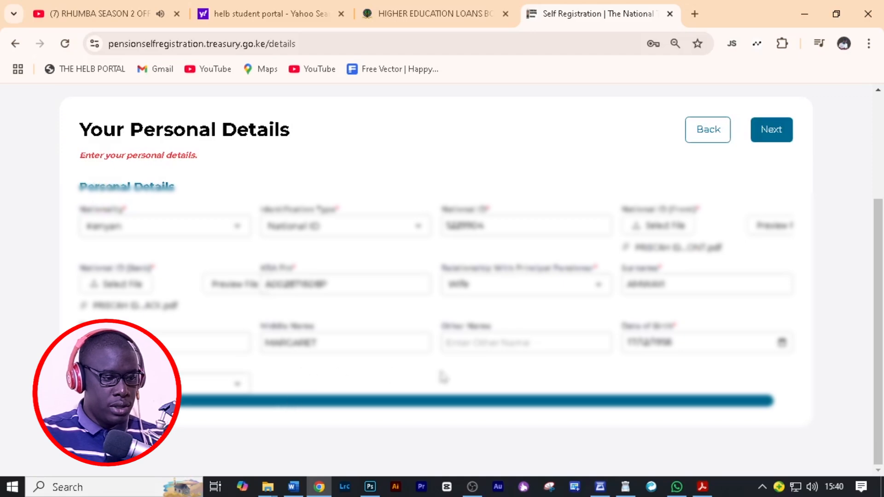
left_click(778, 131)
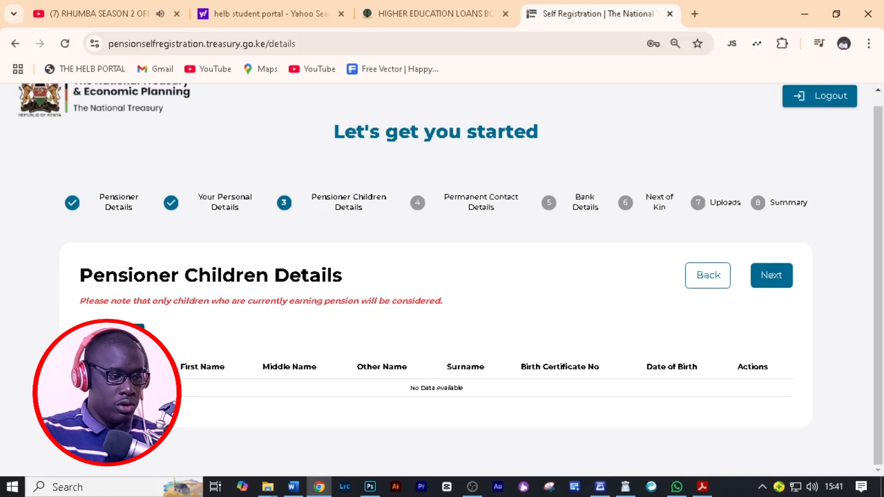
Open a blank Add Child form, discard it, and proceed to Permanent Contact Details without adding a child
left_click(115, 333)
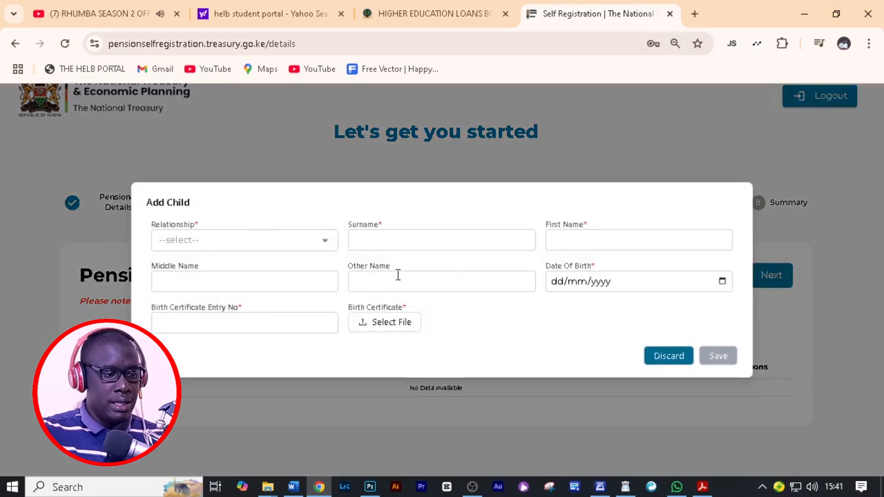
left_click(664, 358)
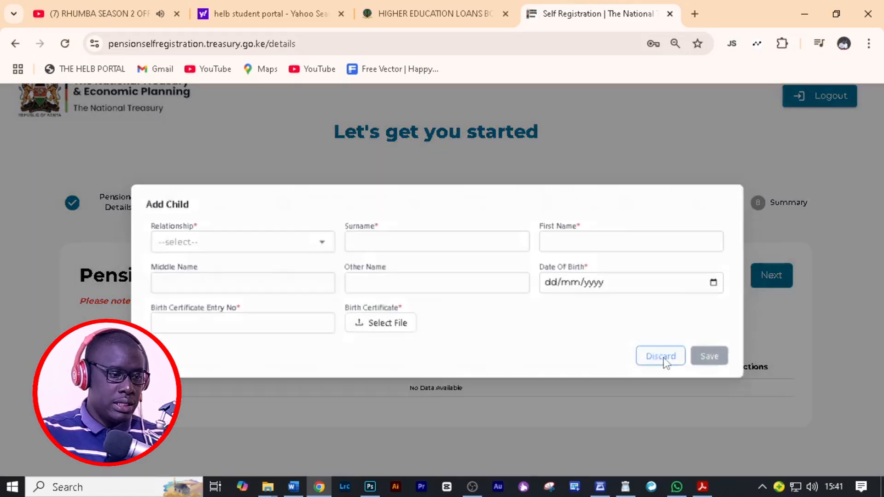
left_click(777, 279)
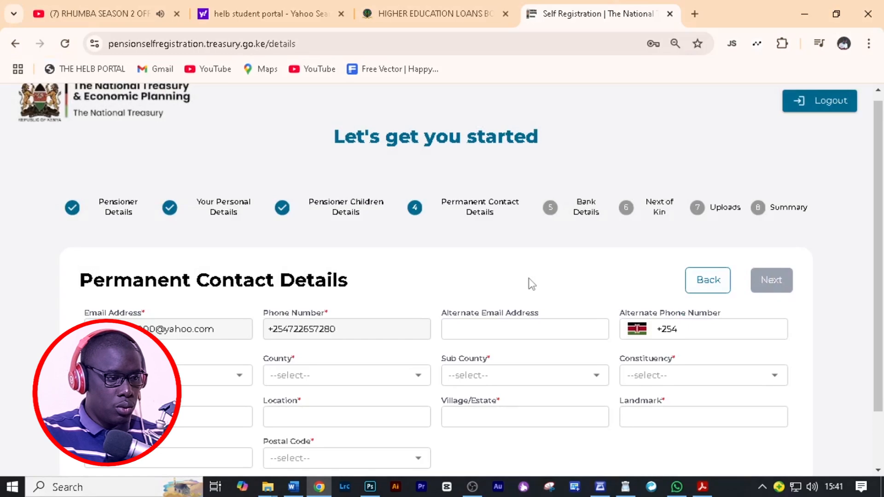
Set the country to Kenya and select the dependant's county in the permanent contact details
left_click(156, 376)
left_click(156, 401)
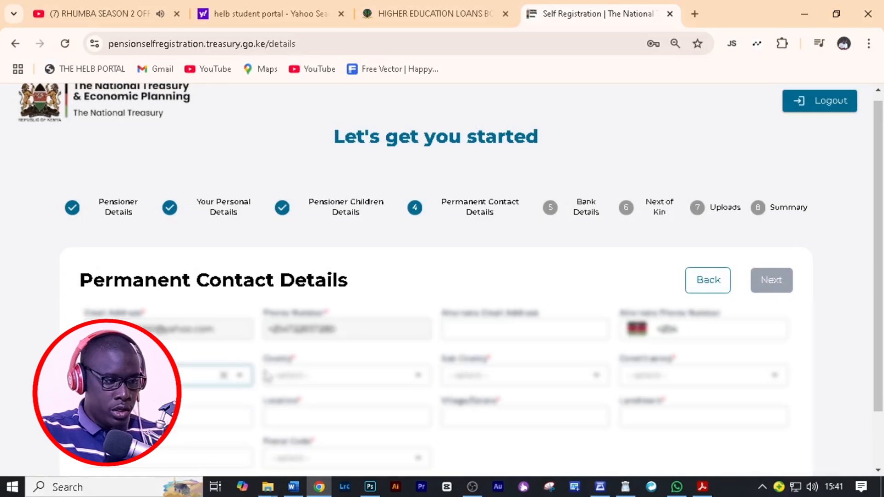
left_click(340, 375)
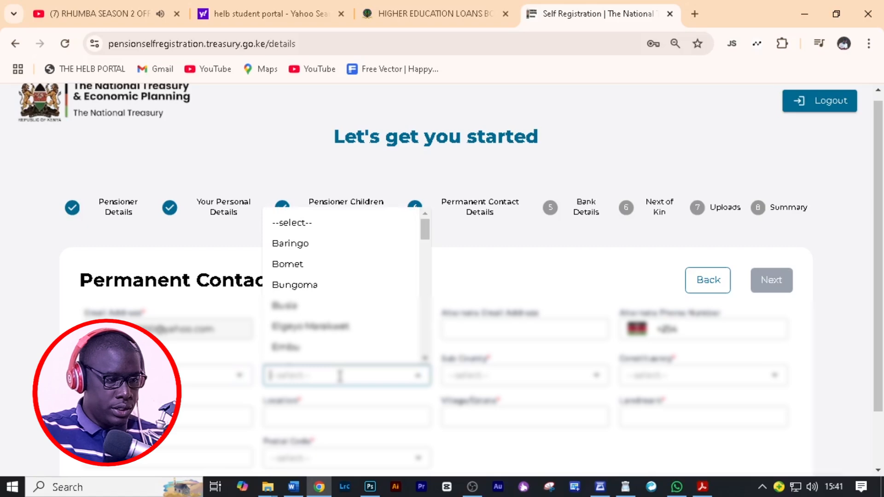
type("kaka")
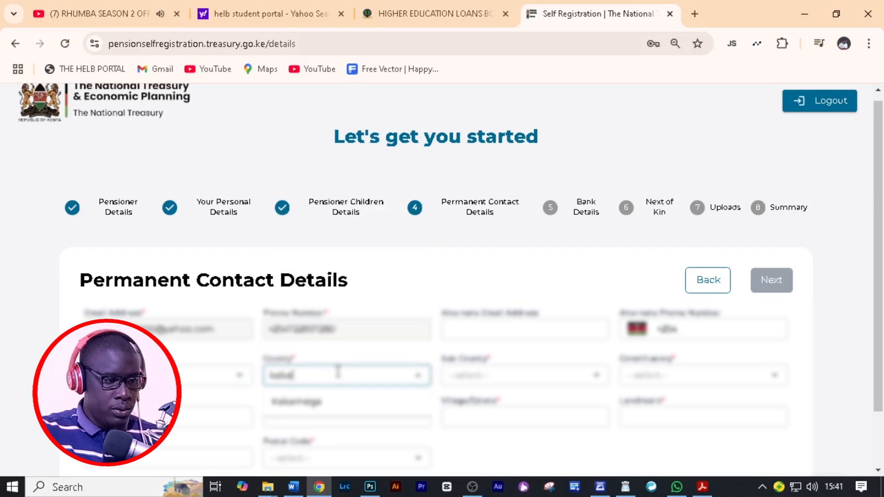
left_click(306, 401)
Select the dependant's sub county and constituency
left_click(453, 377)
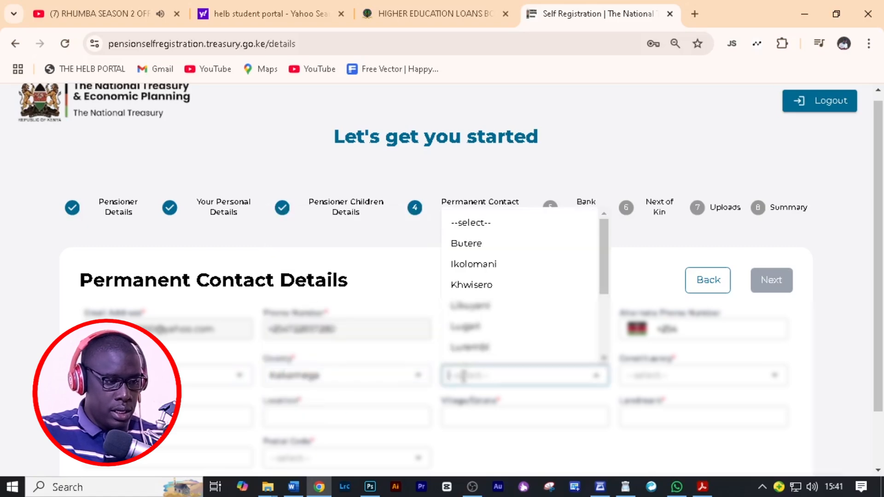
type("sh")
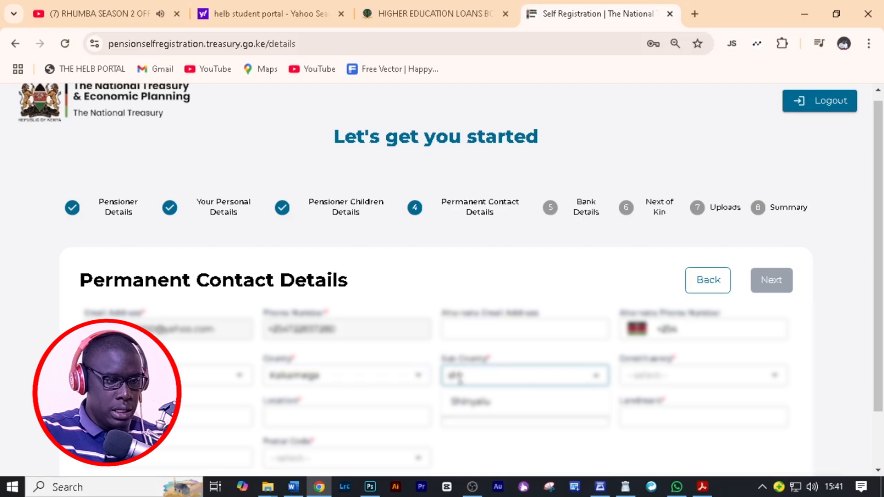
left_click(466, 405)
left_click(631, 376)
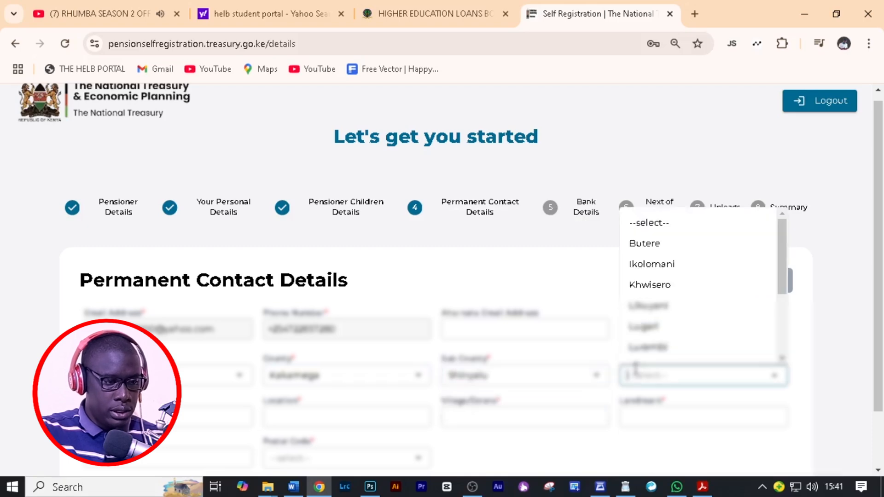
type("sh")
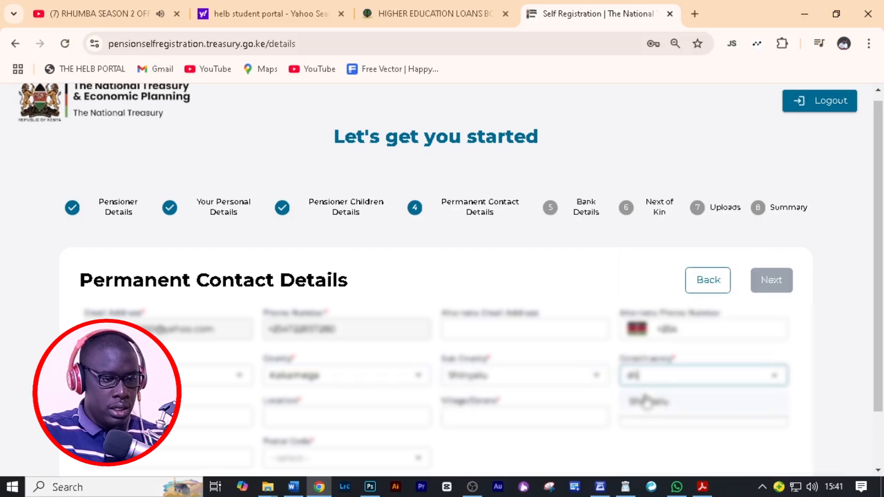
left_click(644, 401)
Fill in the dependant's location, village or estate, and landmark
left_click(181, 419)
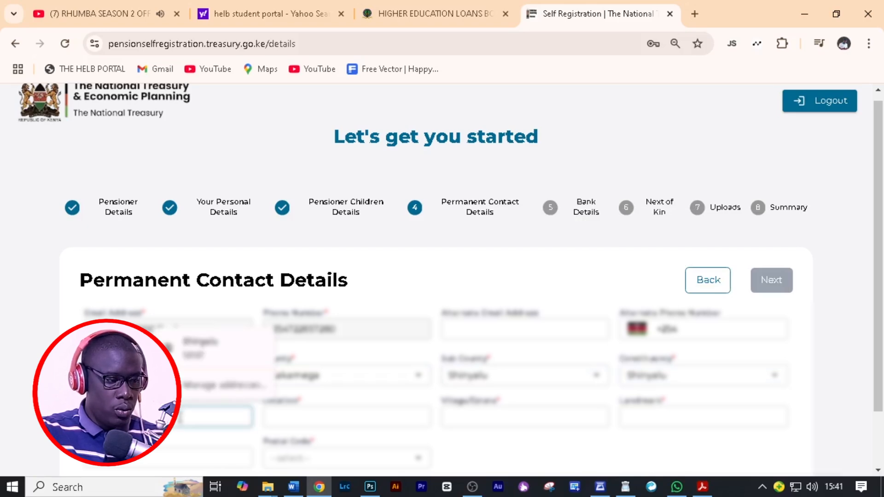
left_click(304, 416)
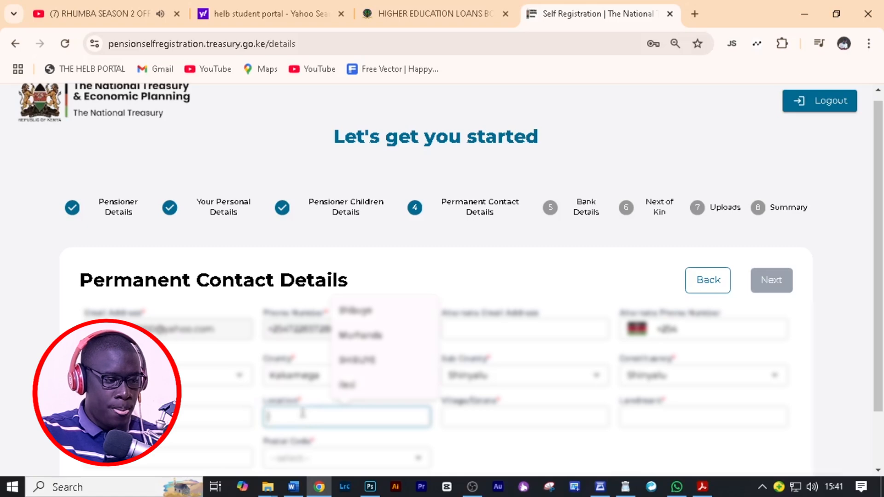
type("Shibuye")
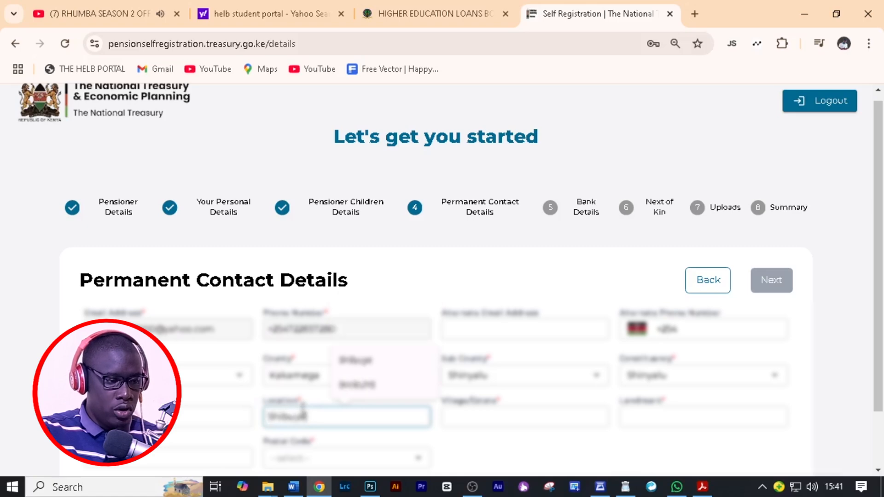
left_click(492, 411)
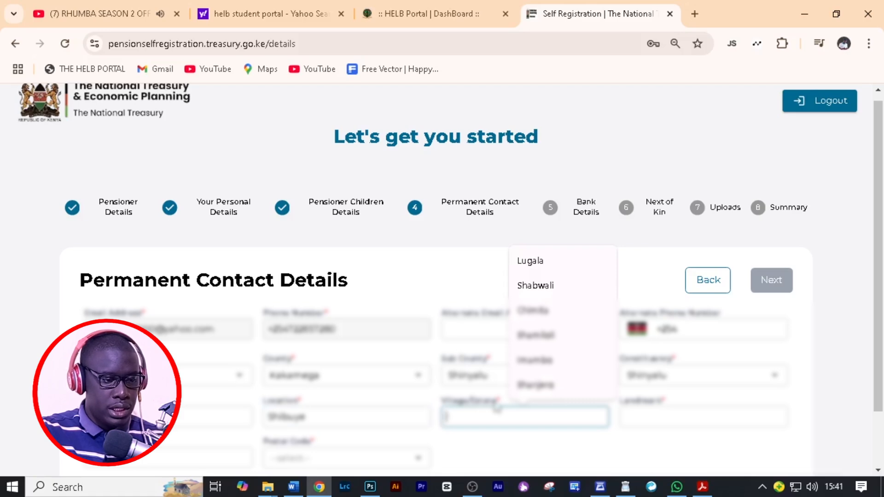
type("Mukanga")
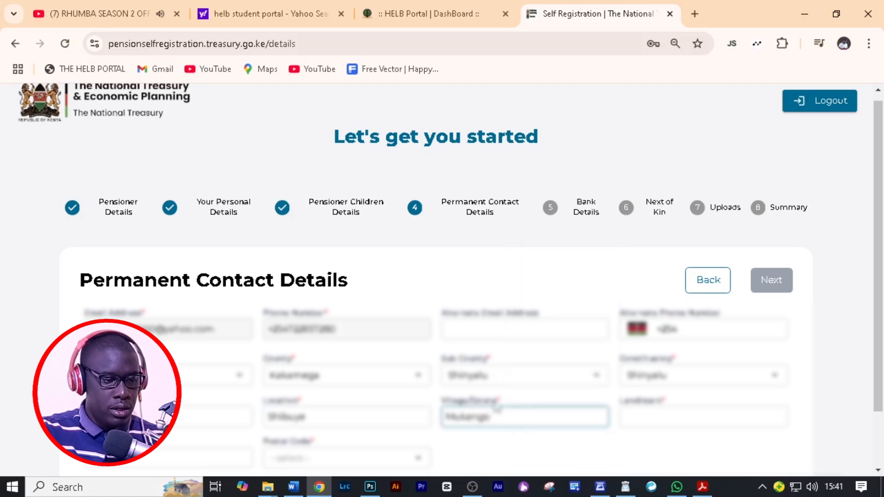
left_click(647, 419)
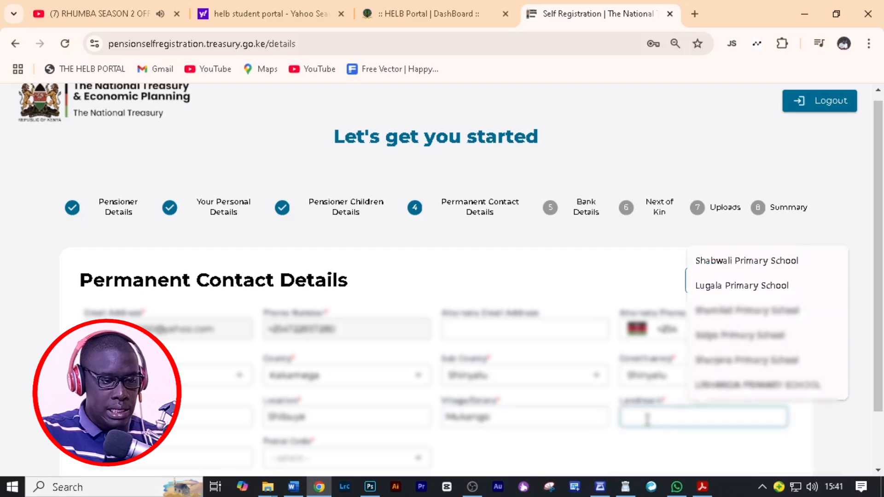
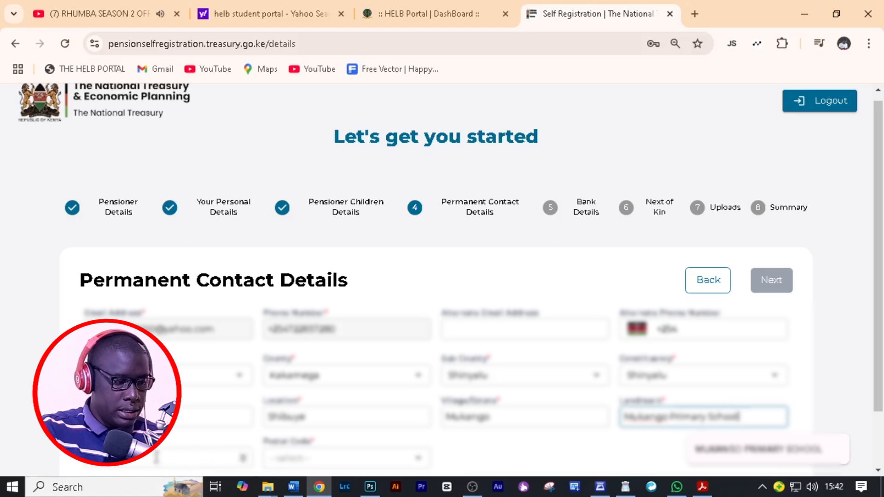
Complete the dependant's postal address, select the matching postal code, and proceed to Bank Details
left_click(157, 457)
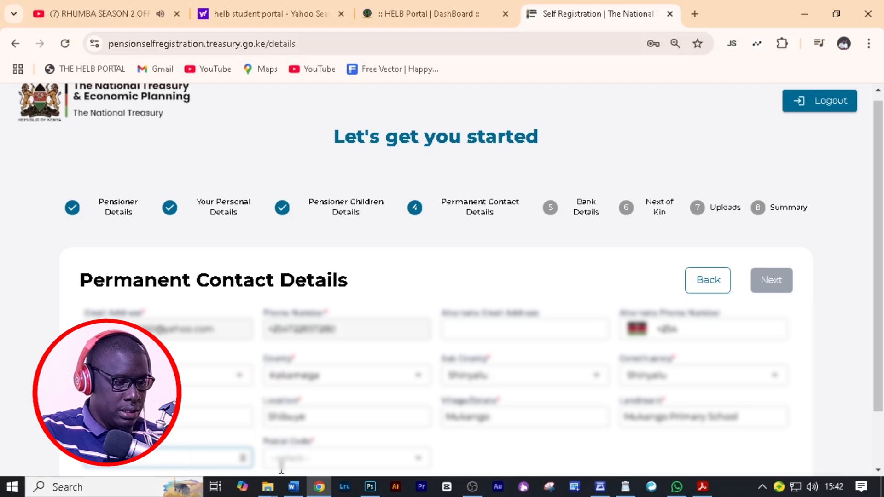
left_click(292, 457)
type("sh")
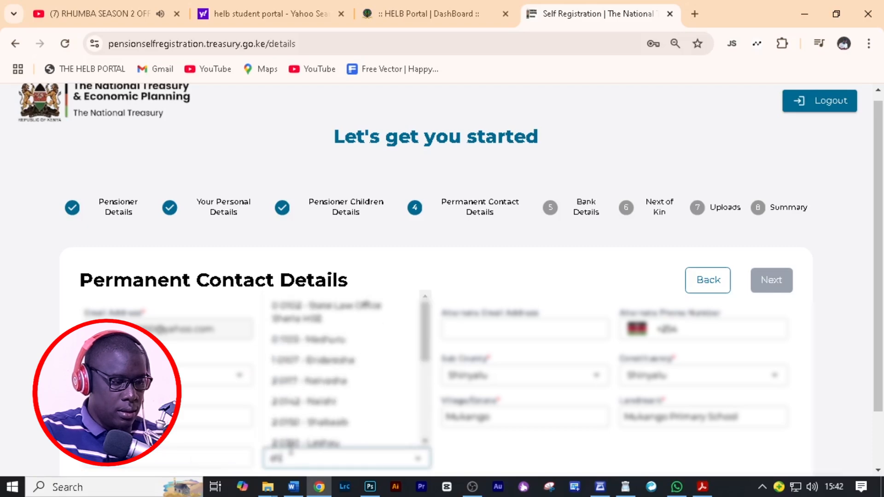
scroll(332, 410, "down", 5)
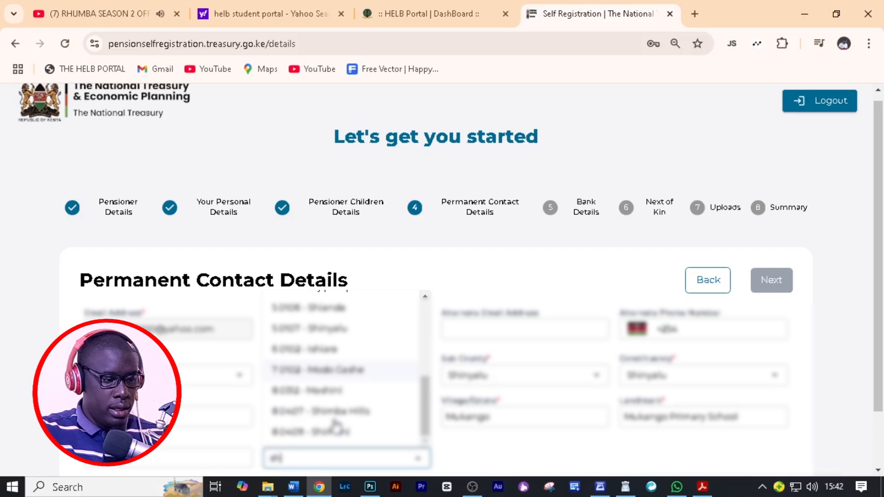
scroll(335, 426, "down", 2)
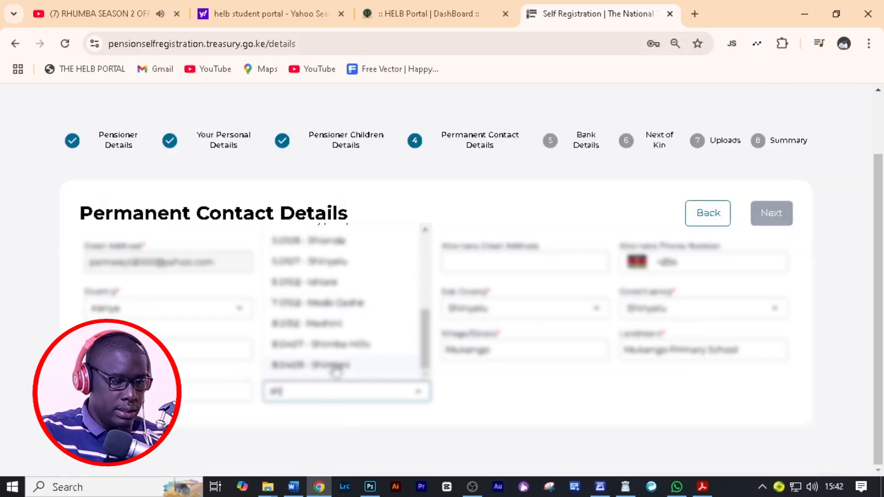
scroll(336, 370, "up", 3)
left_click(329, 340)
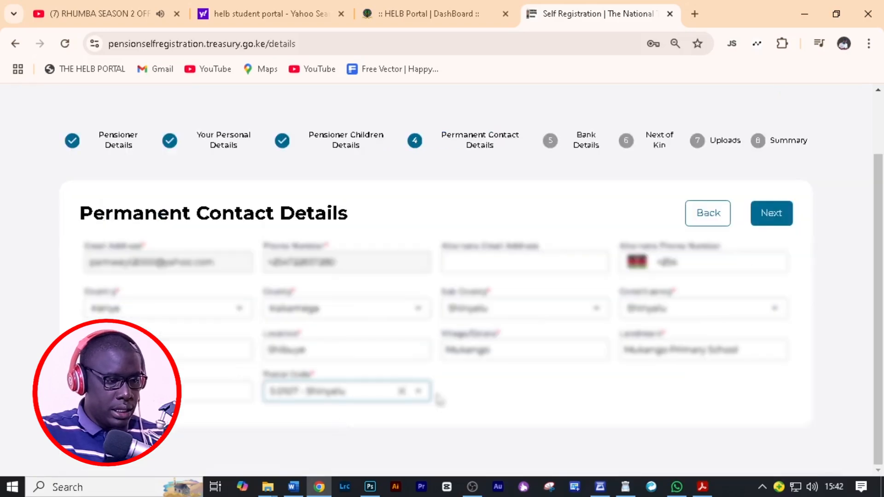
left_click(776, 216)
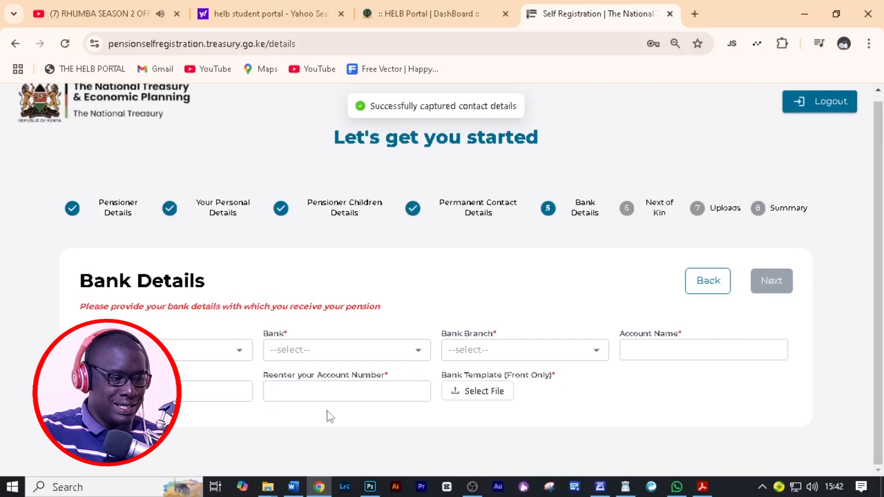
Complete the first selection in Bank Details and choose National Bank Of Kenya as the bank
left_click(215, 347)
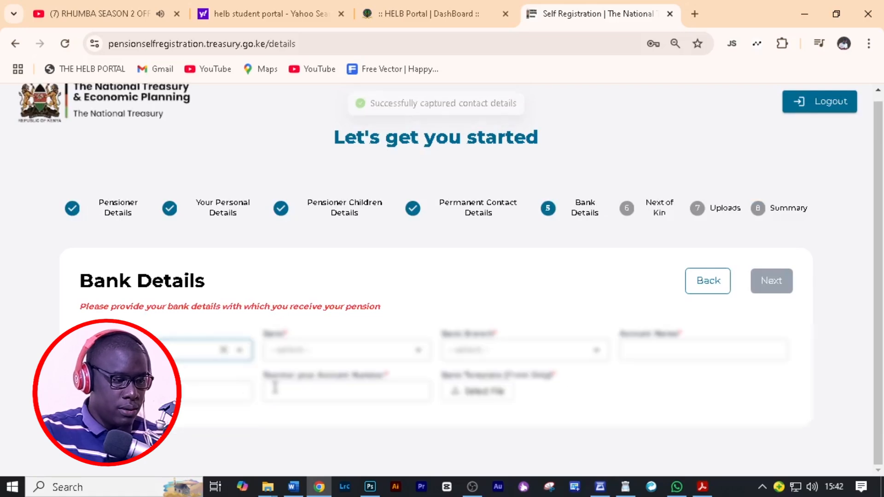
left_click(307, 355)
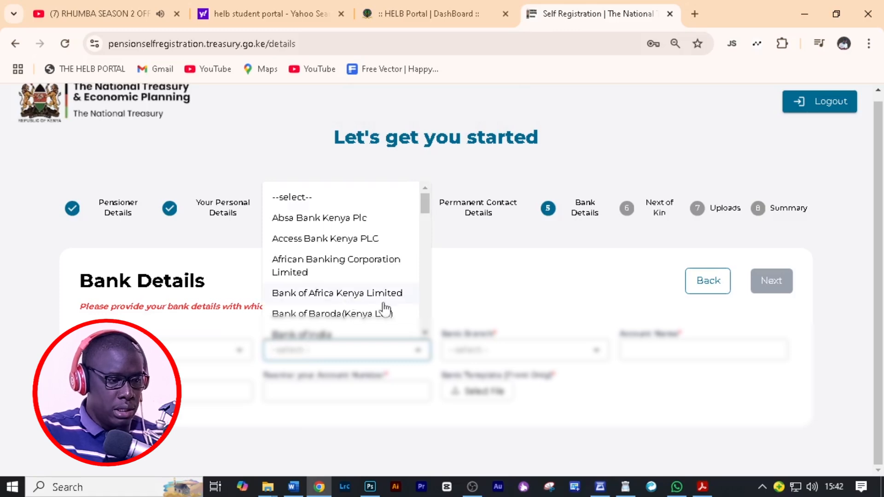
scroll(400, 290, "down", 10)
left_click(355, 221)
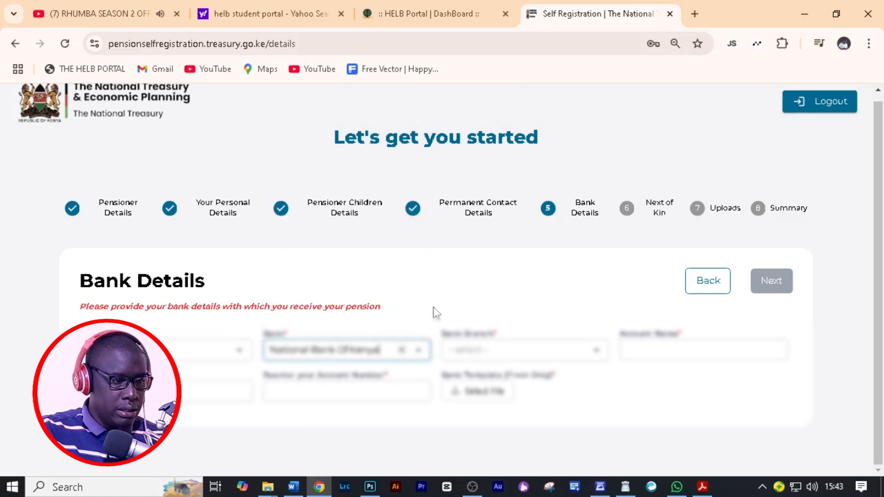
Search the bank branches for "kaka" and select Kakamega as the branch
left_click(471, 349)
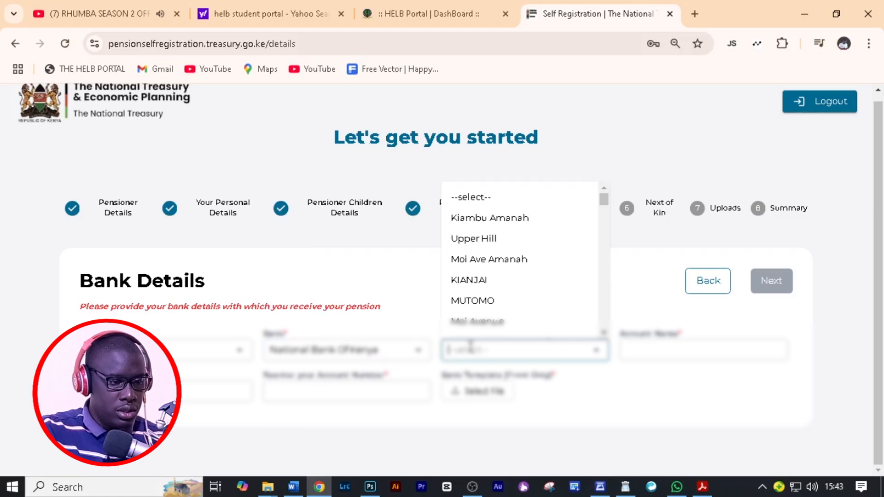
type("kaka")
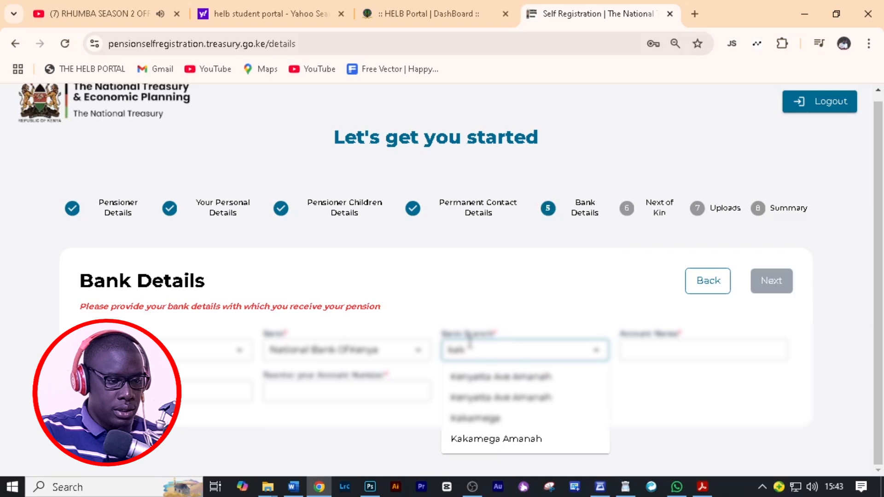
left_click(502, 418)
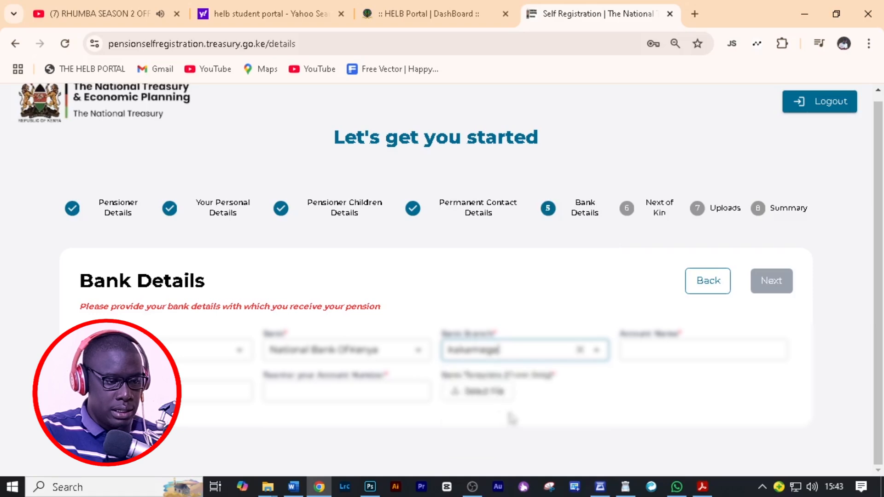
Enter the dependant's full name as the bank account name
left_click(651, 350)
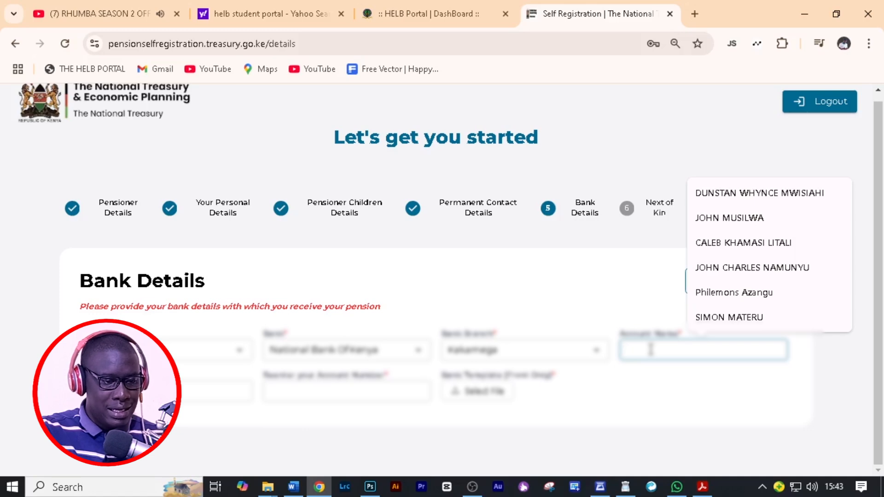
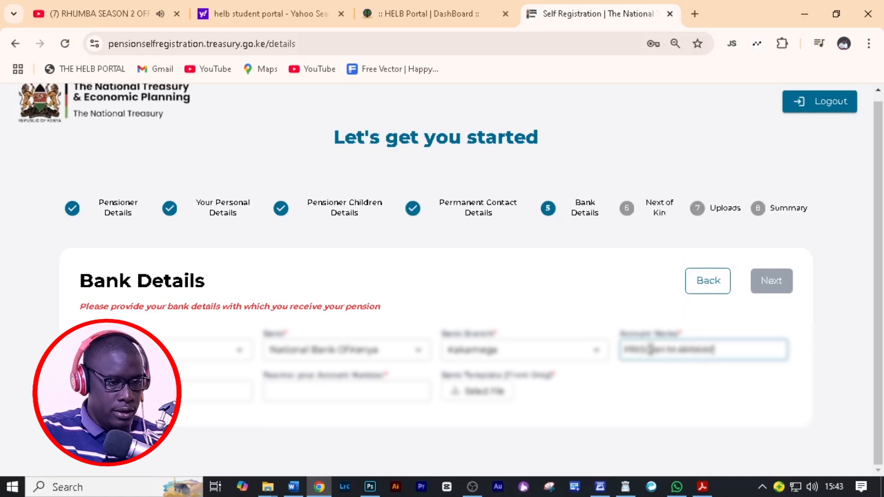
Enter the dependant's bank account number and re-enter the same number to confirm it
left_click(195, 394)
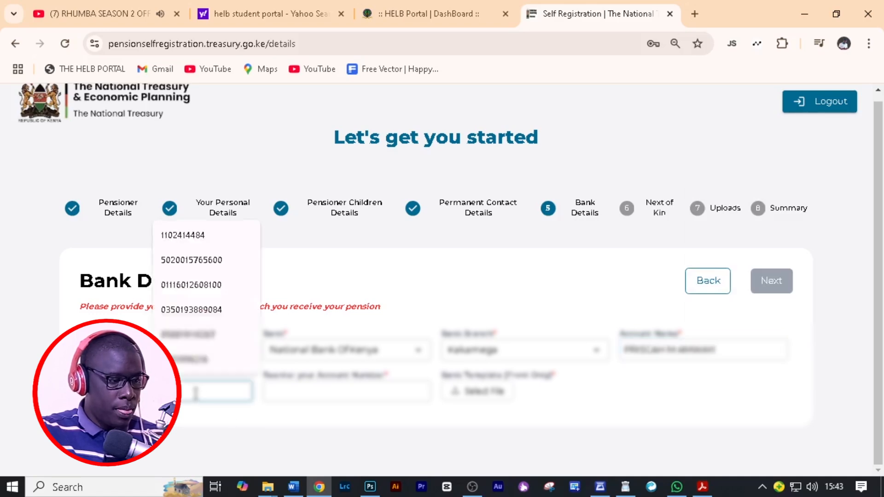
type("01")
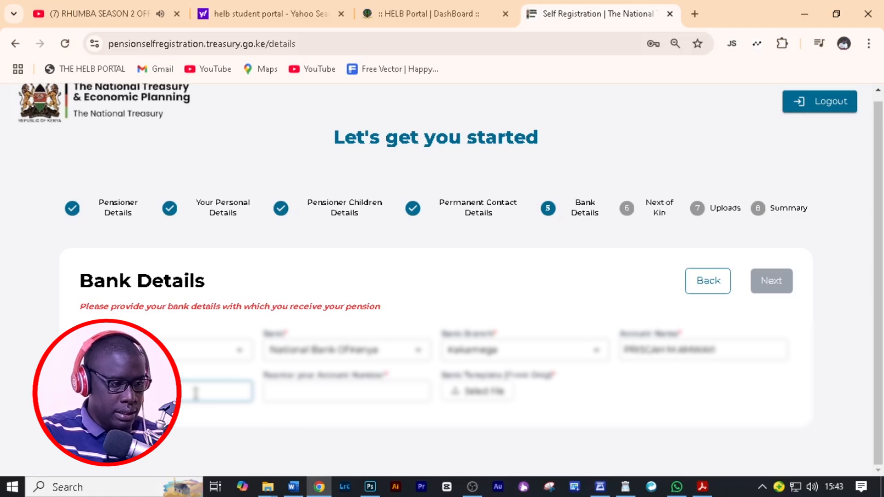
left_click(278, 392)
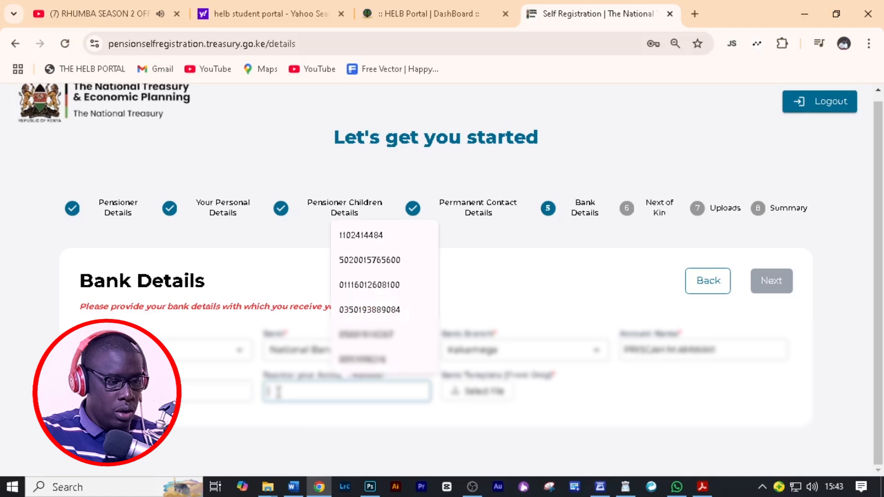
type("01")
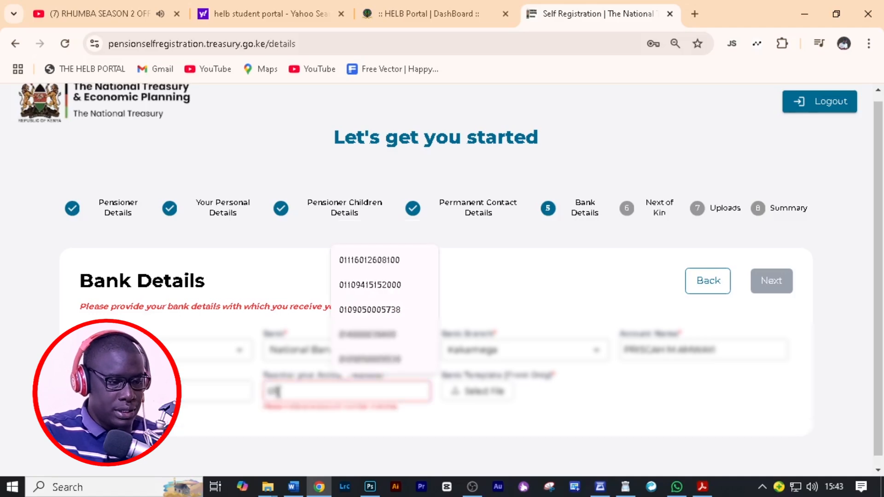
type("4")
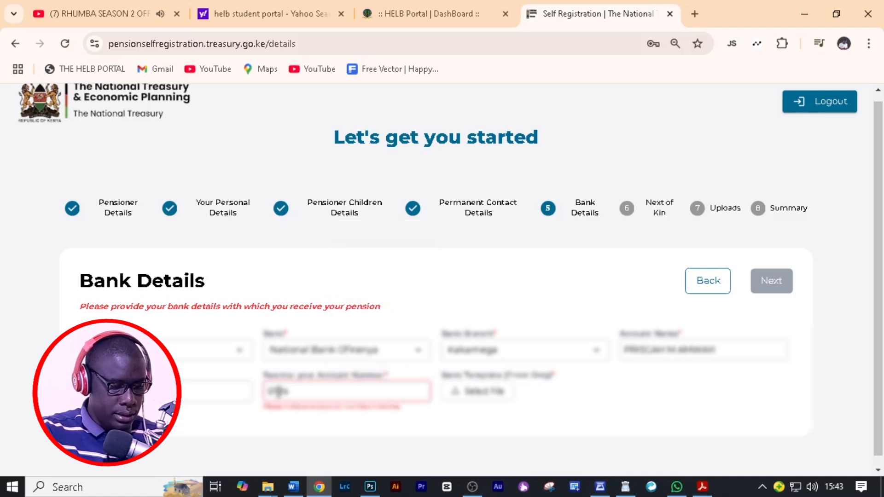
type("***")
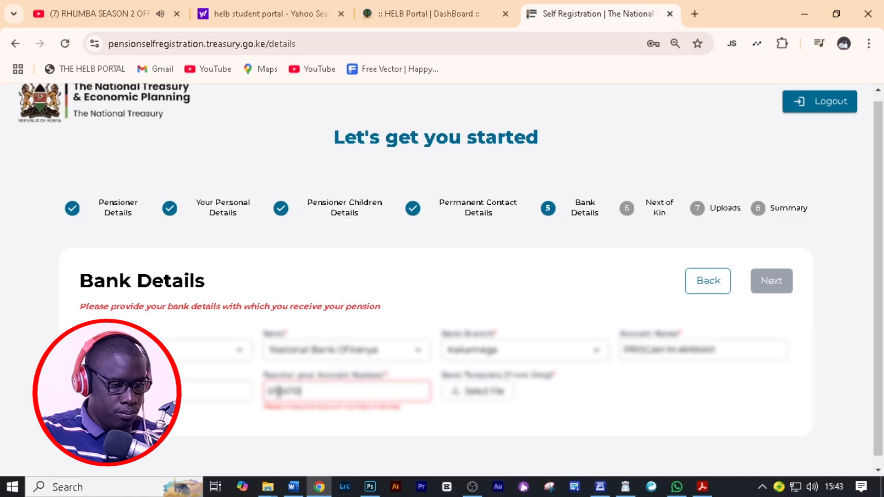
type("******")
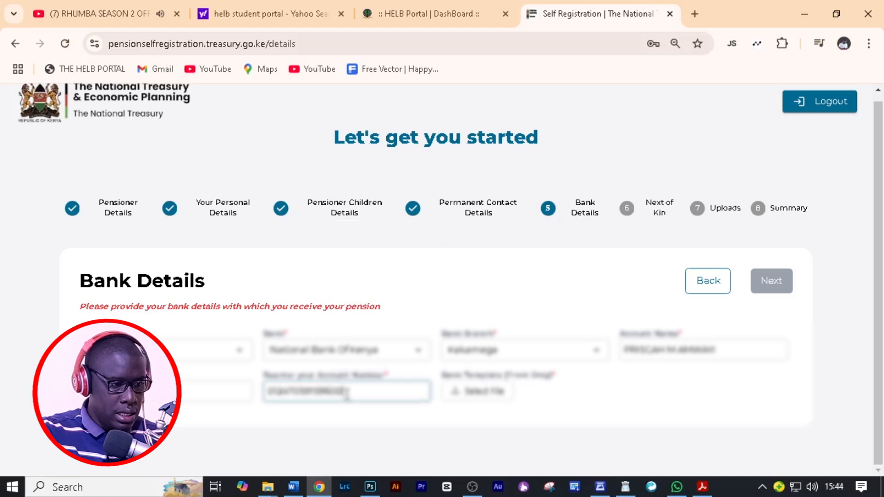
Attach the dependant's bank plate PDF from the Scans folder as the bank template and proceed to Next of Kin
left_click(461, 405)
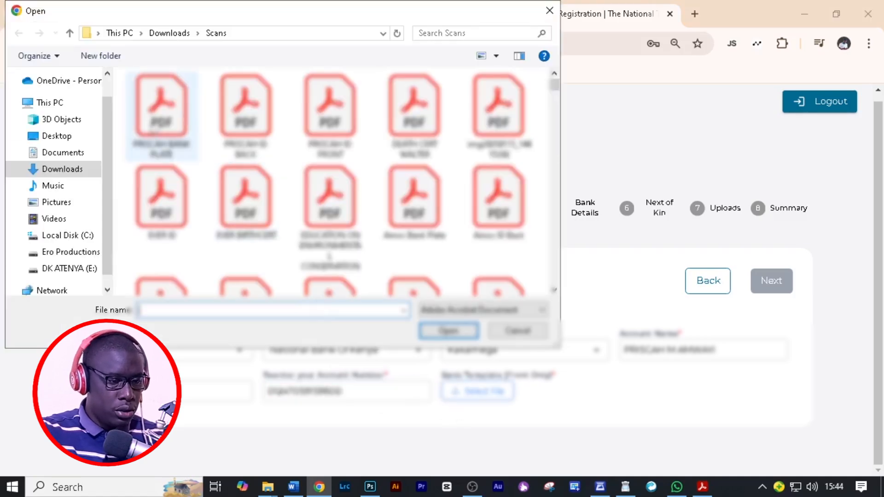
left_click(468, 335)
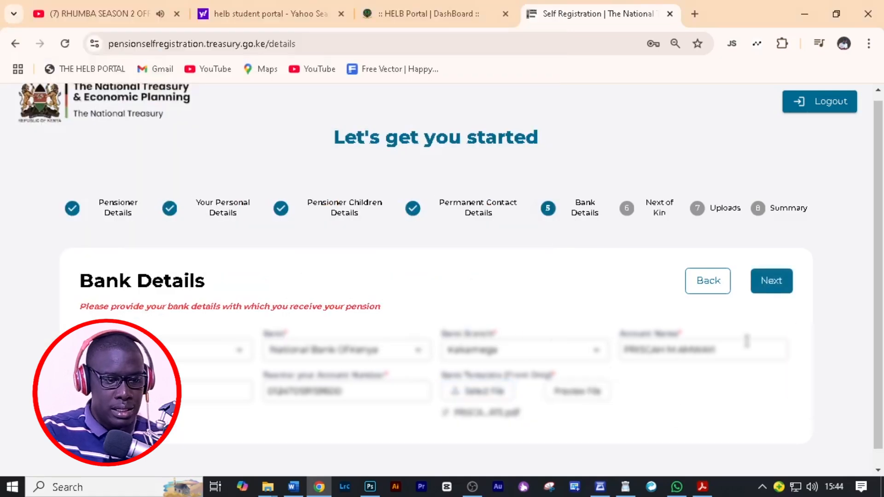
left_click(771, 288)
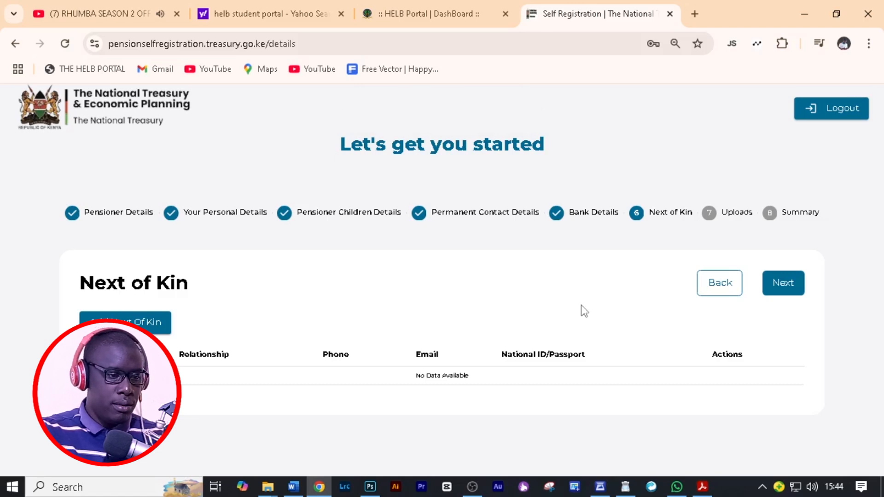
Proceed past Next of Kin and Uploads without adding or replacing anything, and submit the registration form from the Summary
left_click(782, 289)
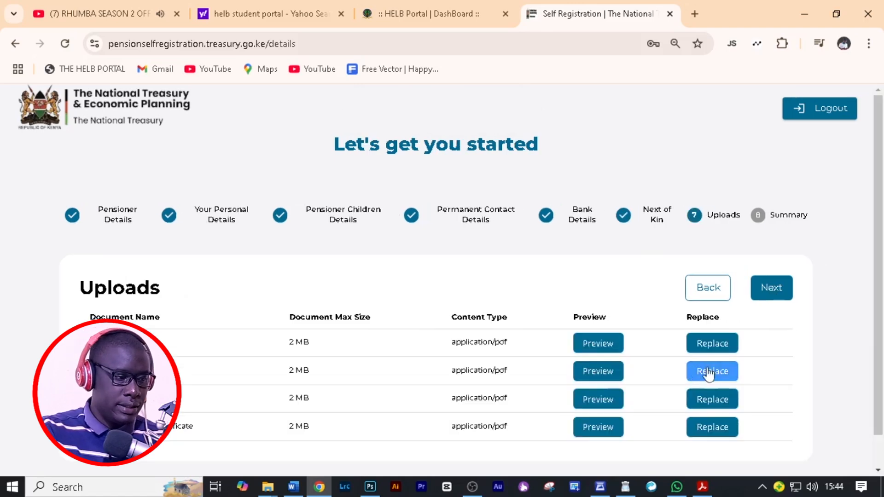
left_click(778, 294)
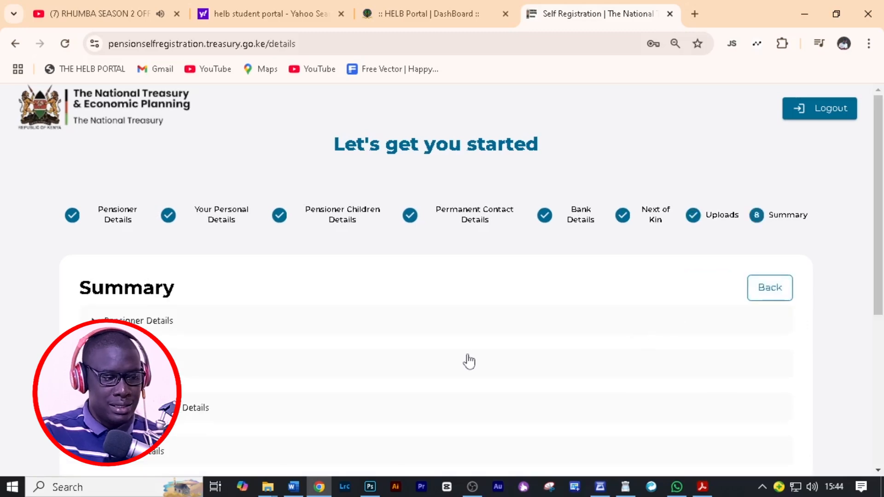
scroll(451, 360, "down", 5)
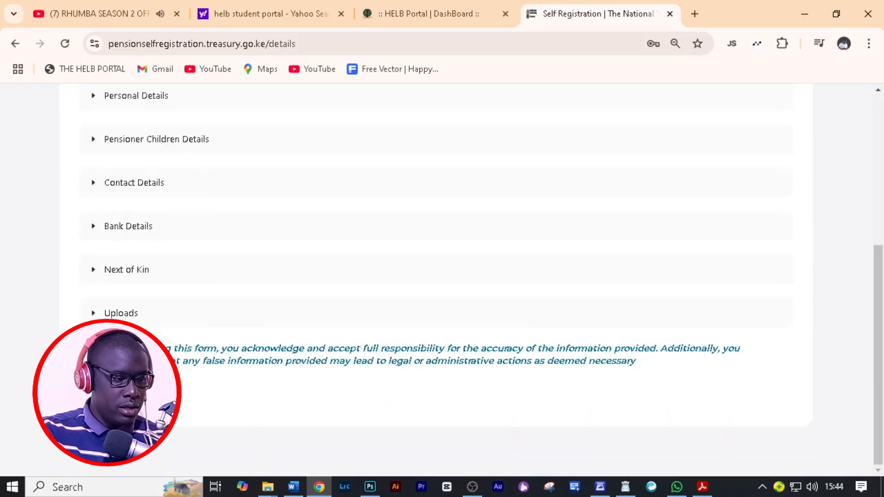
left_click(124, 393)
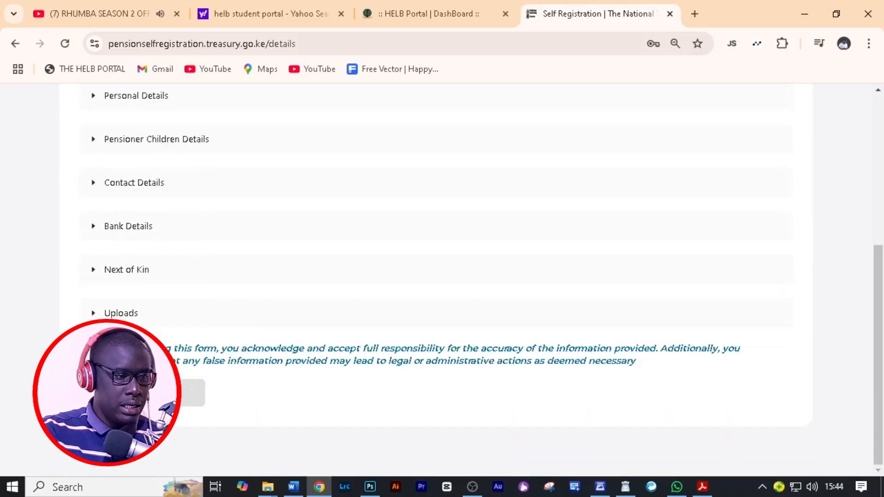